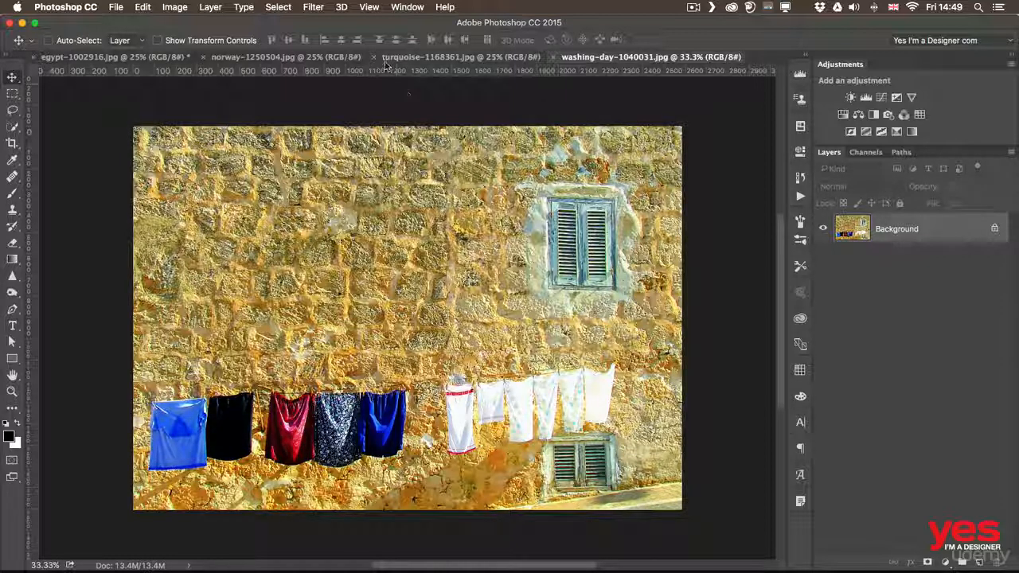
# Show the Clone Source panel and, with the Clone Stamp, sample the upper-left corner of the right-hand window in turquoise-1168361.jpg.
pyautogui.click(410, 8)
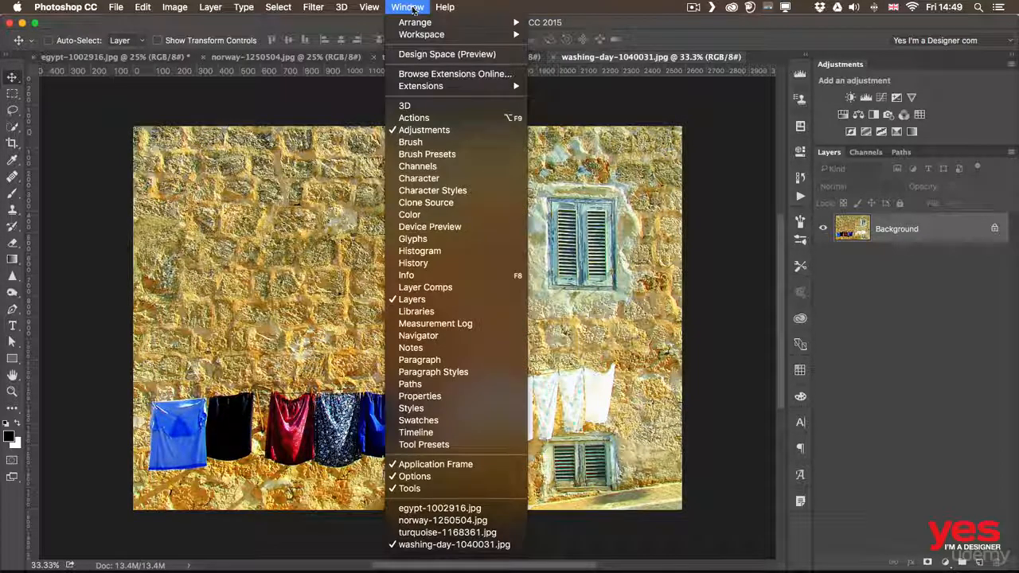
pyautogui.click(468, 206)
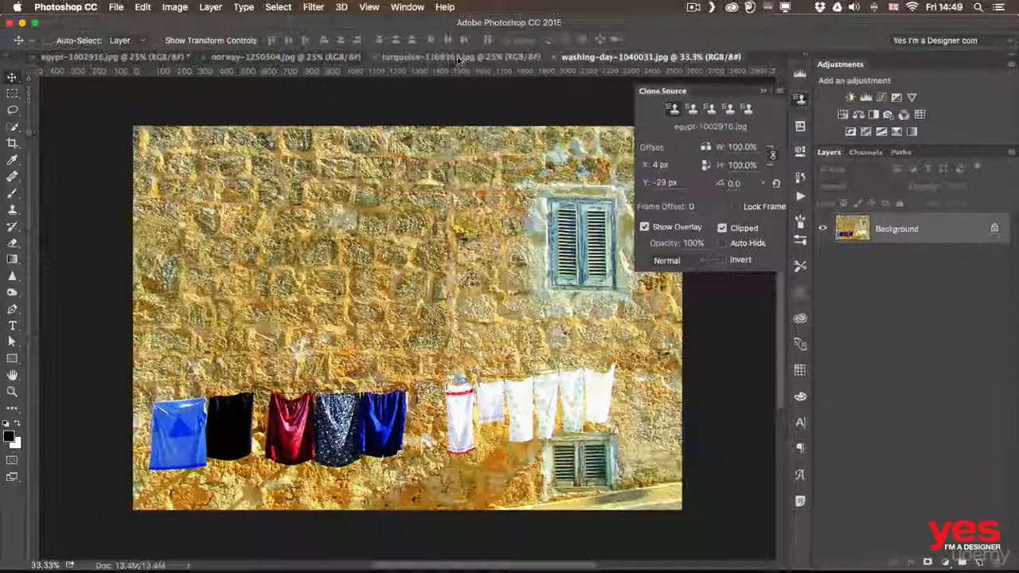
pyautogui.click(126, 76)
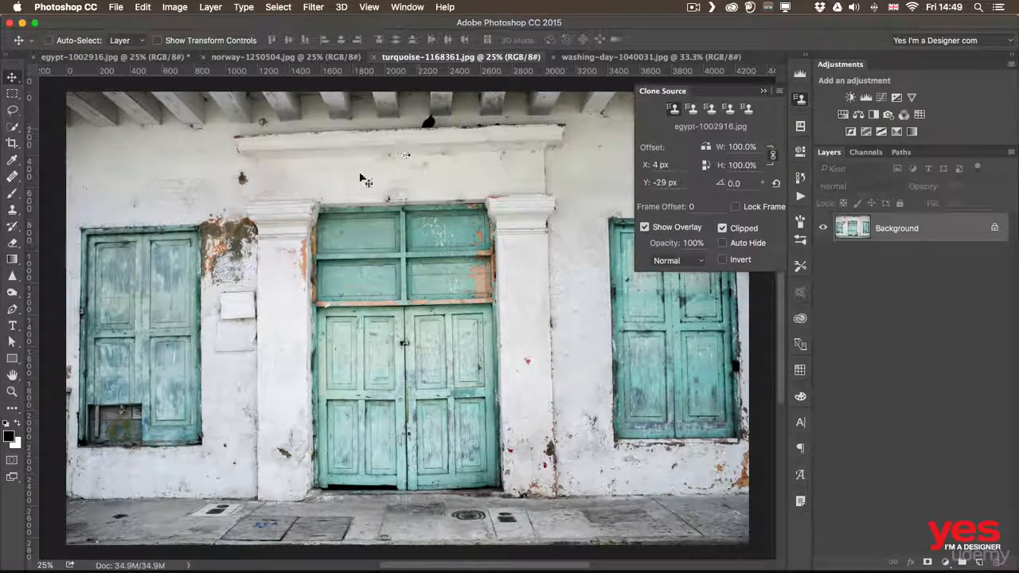
pyautogui.click(13, 210)
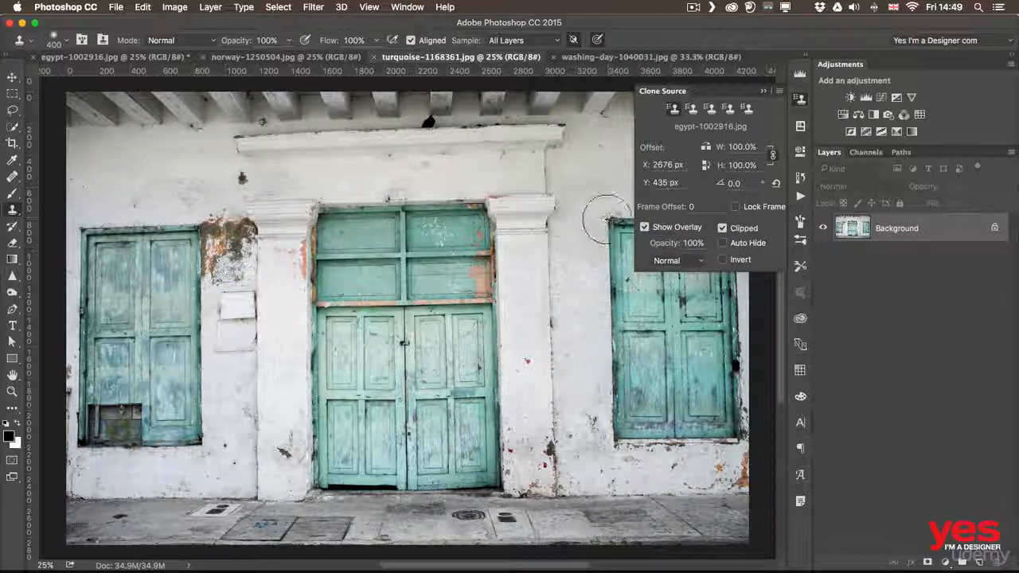
pyautogui.moveTo(588, 291); pyautogui.dragTo(431, 275)
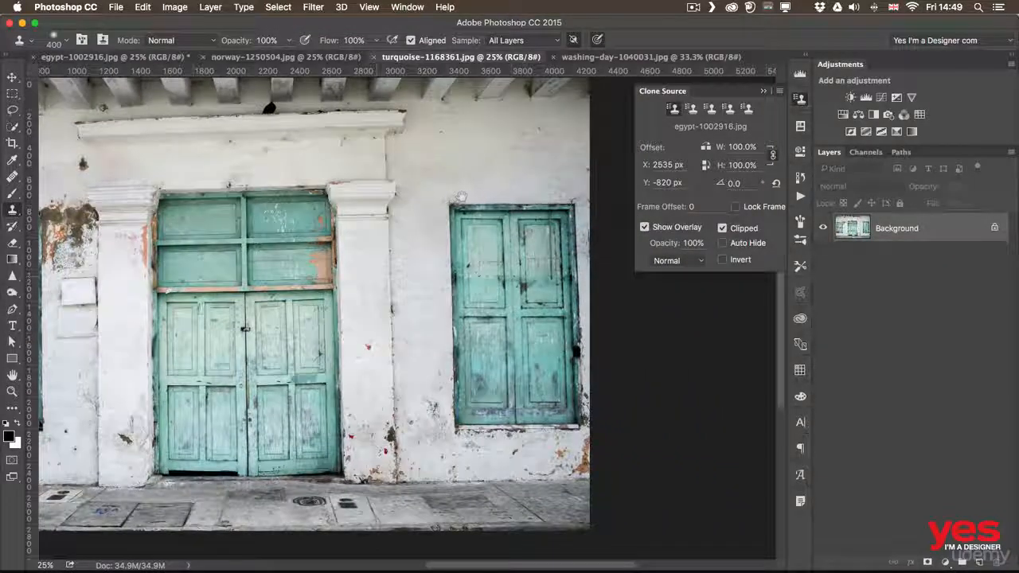
pyautogui.keyDown('alt'); pyautogui.click(449, 204); pyautogui.keyUp('alt')
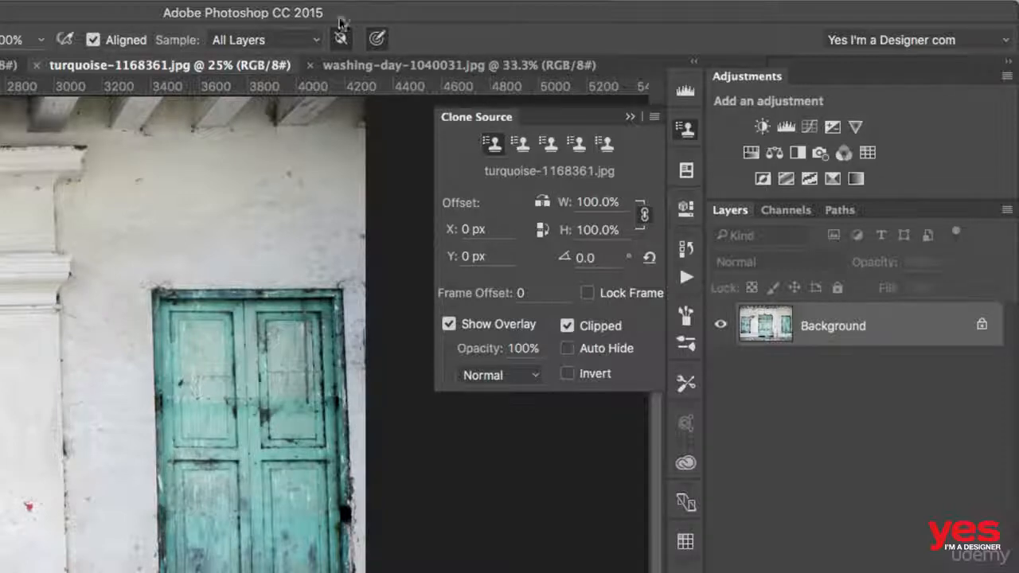
# Store the upper-left corner of the blue shuttered window in washing-day-1040031.jpg as the second clone source.
pyautogui.click(359, 62)
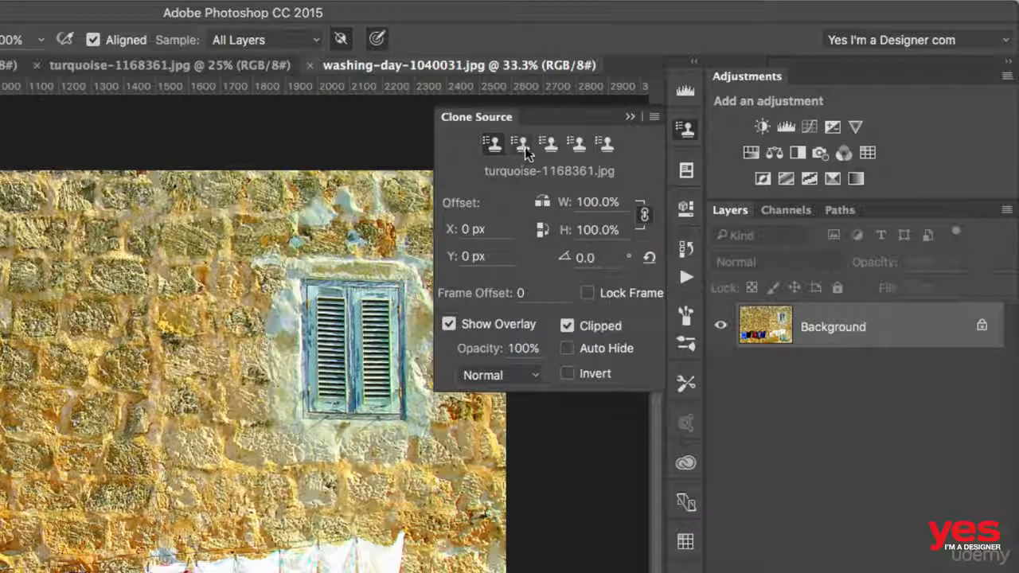
pyautogui.click(524, 150)
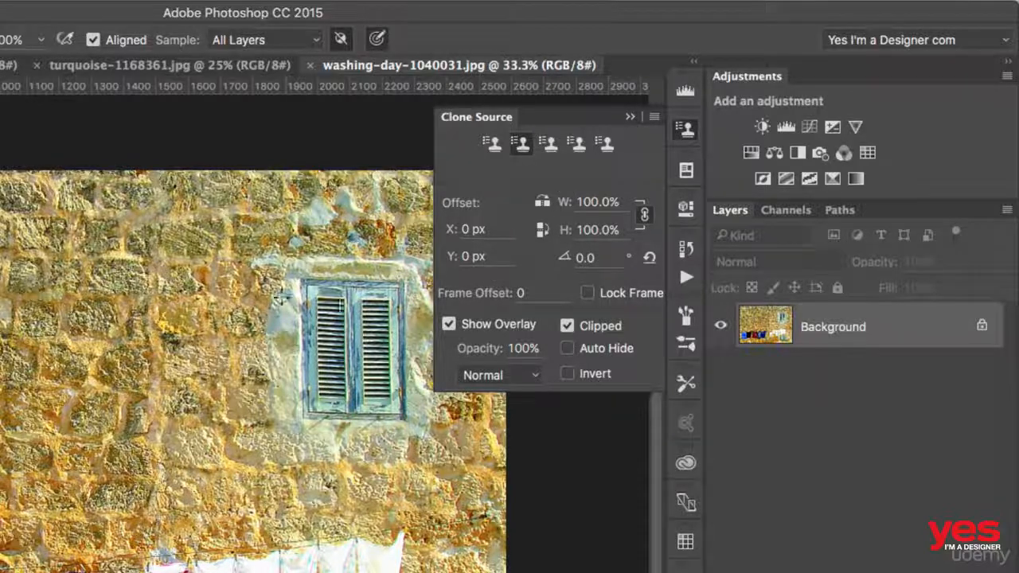
pyautogui.keyDown('alt'); pyautogui.click(302, 279); pyautogui.keyUp('alt')
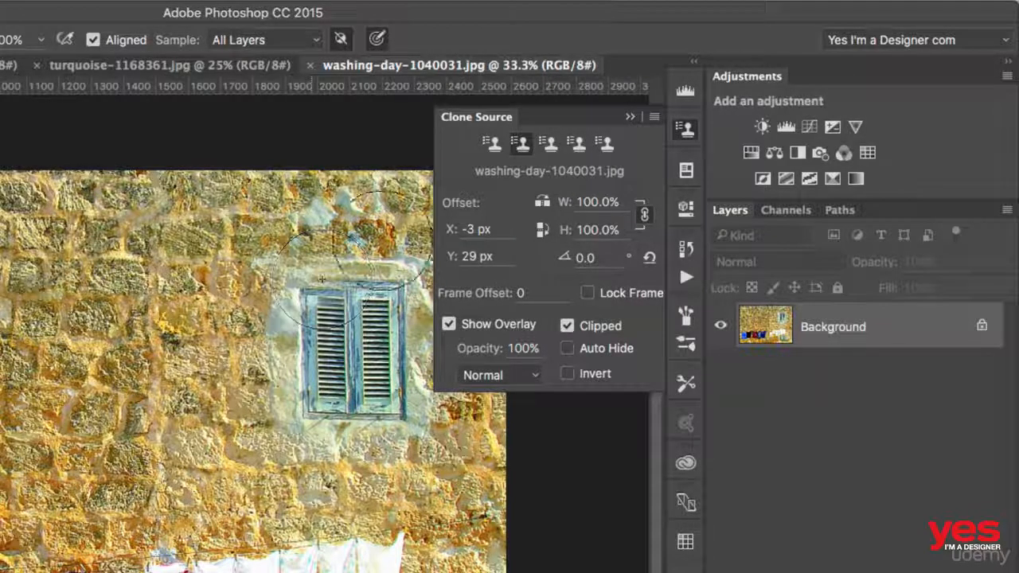
# Alternate between the first and second clone sources to preview each overlay on the wall, ending with the first source active.
pyautogui.click(492, 143)
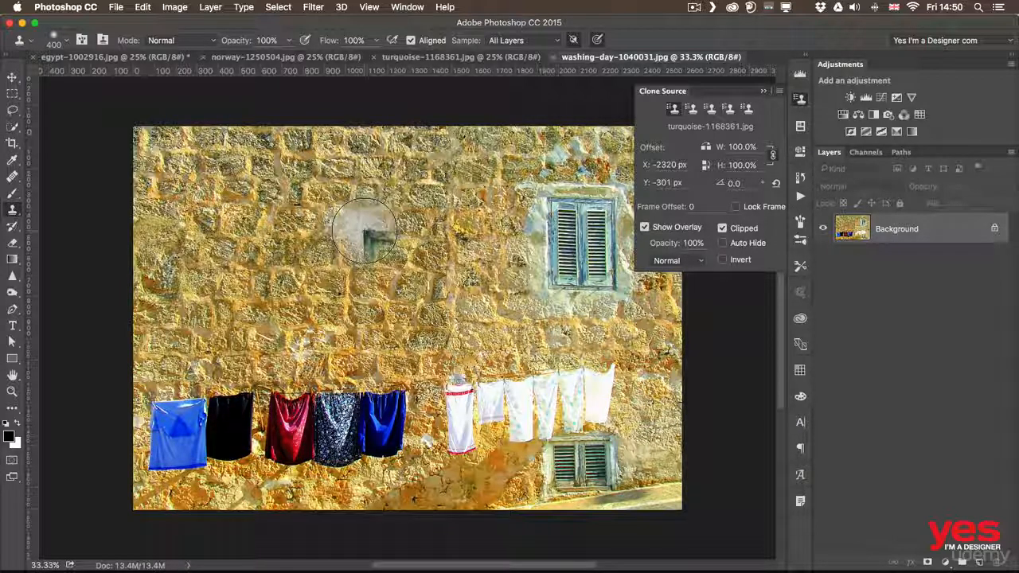
pyautogui.click(692, 108)
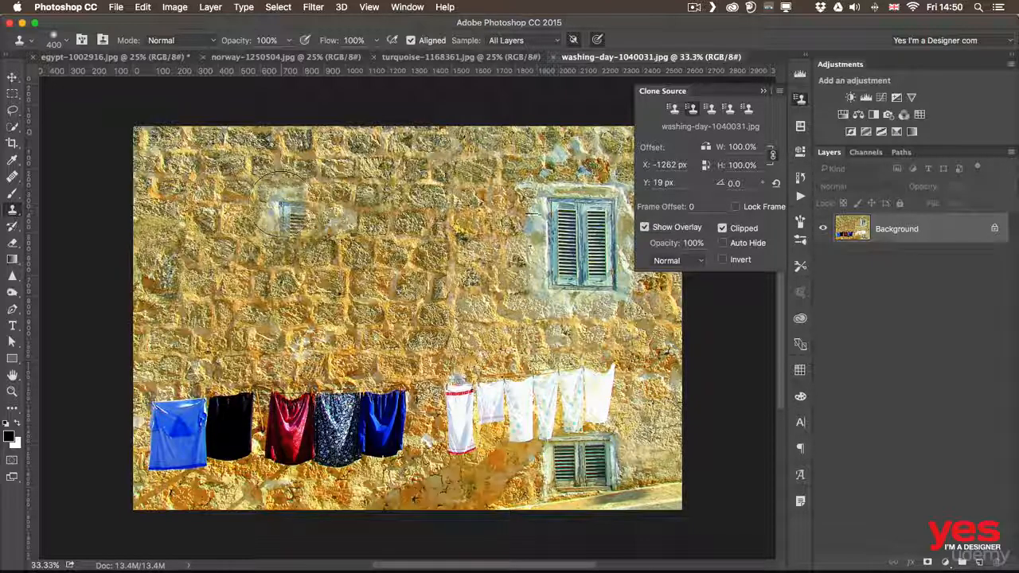
pyautogui.click(673, 109)
pyautogui.click(675, 111)
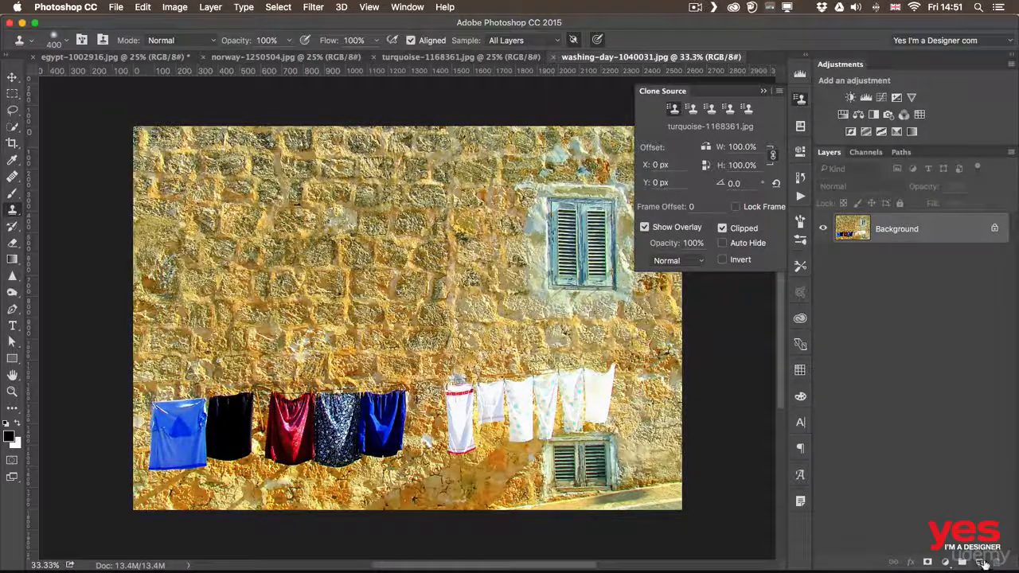
# Add a new layer named "retouch" above the Background layer.
pyautogui.click(980, 563)
pyautogui.doubleClick(892, 234)
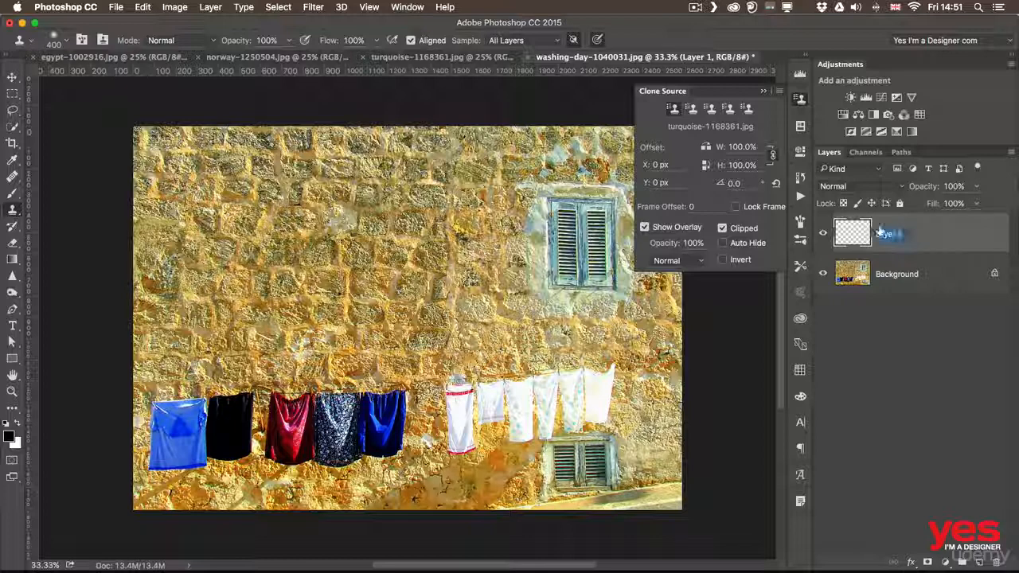
pyautogui.write('retouch')
pyautogui.press('Return')
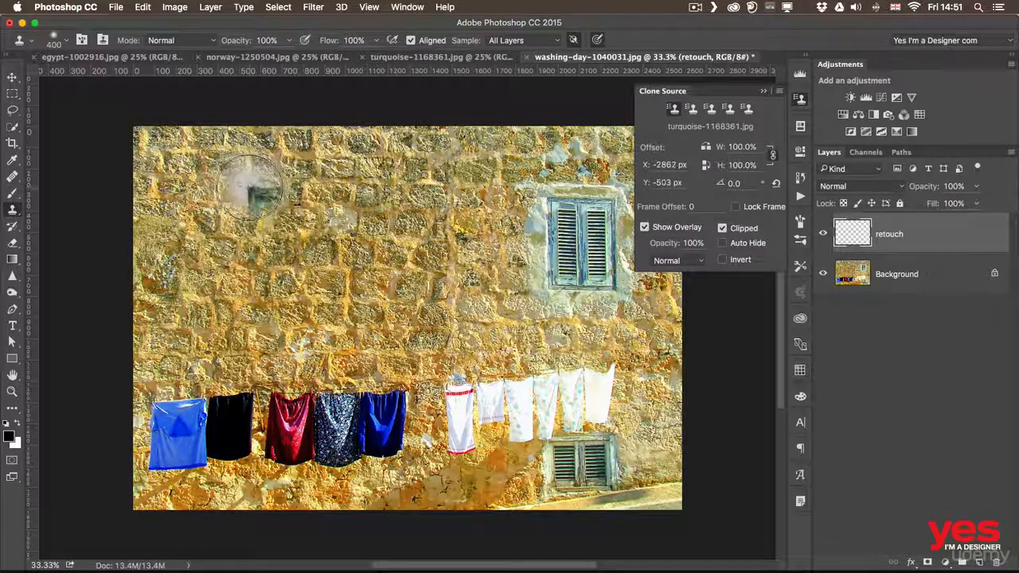
# Try cloning the turquoise window at 100% scale onto the stone wall and undo the painting.
pyautogui.moveTo(260, 190)
pyautogui.mouseDown()
pyautogui.moveTo(282, 249)
pyautogui.moveTo(359, 366)
pyautogui.moveTo(374, 187)
pyautogui.moveTo(391, 225)
pyautogui.mouseUp()
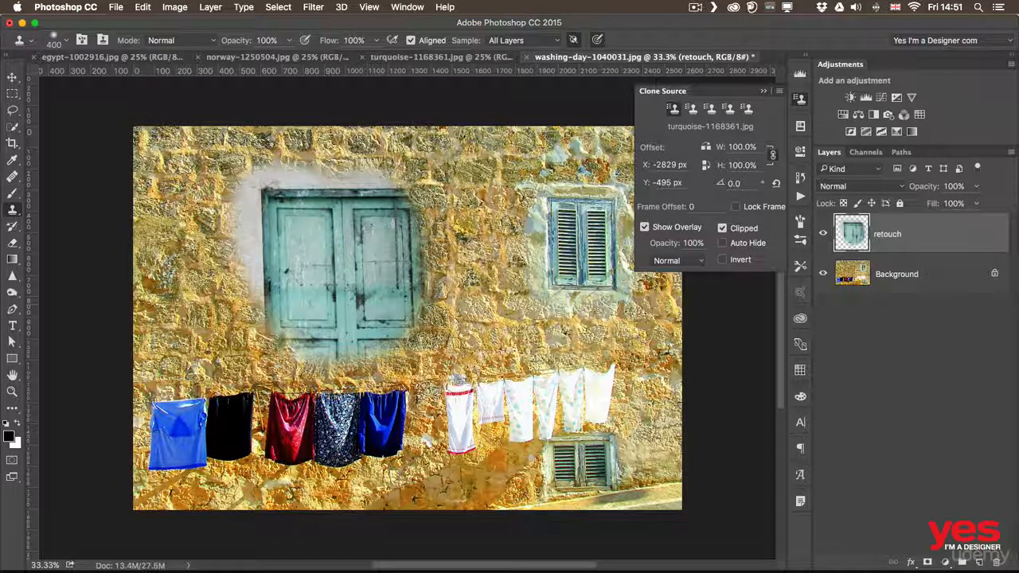
pyautogui.press('super+z')
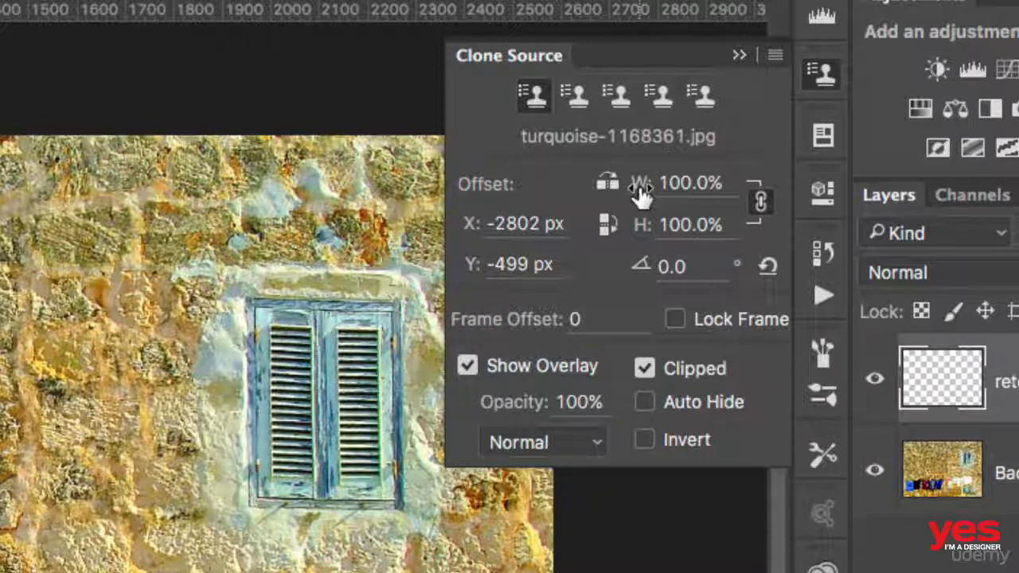
# Scale the clone source to 57% in width and height and rotate it by 1.2 degrees.
pyautogui.moveTo(641, 195); pyautogui.dragTo(595, 208)
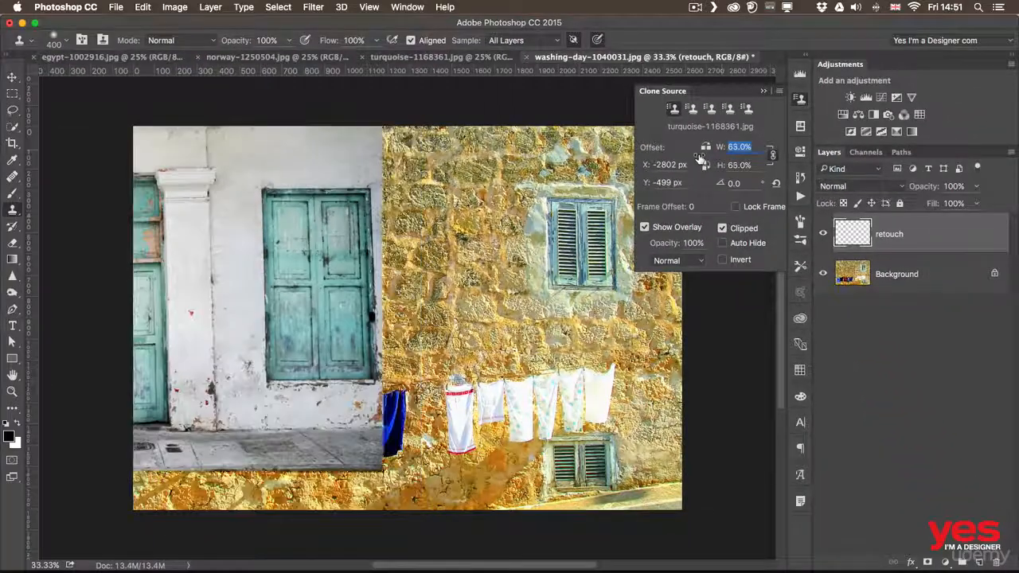
pyautogui.moveTo(700, 159)
pyautogui.mouseDown()
pyautogui.moveTo(689, 163)
pyautogui.moveTo(706, 172)
pyautogui.mouseUp()
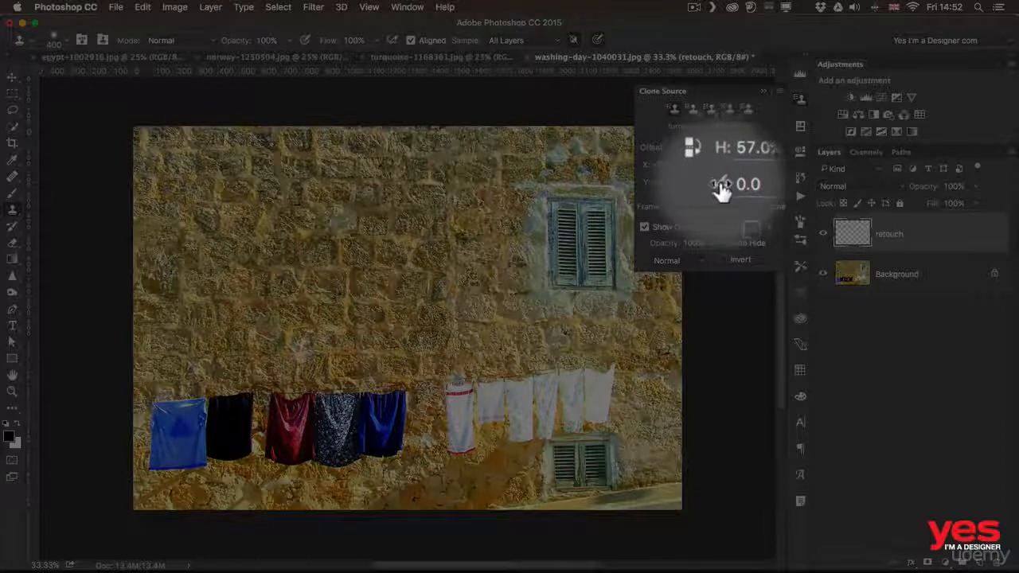
pyautogui.moveTo(721, 186); pyautogui.dragTo(726, 177)
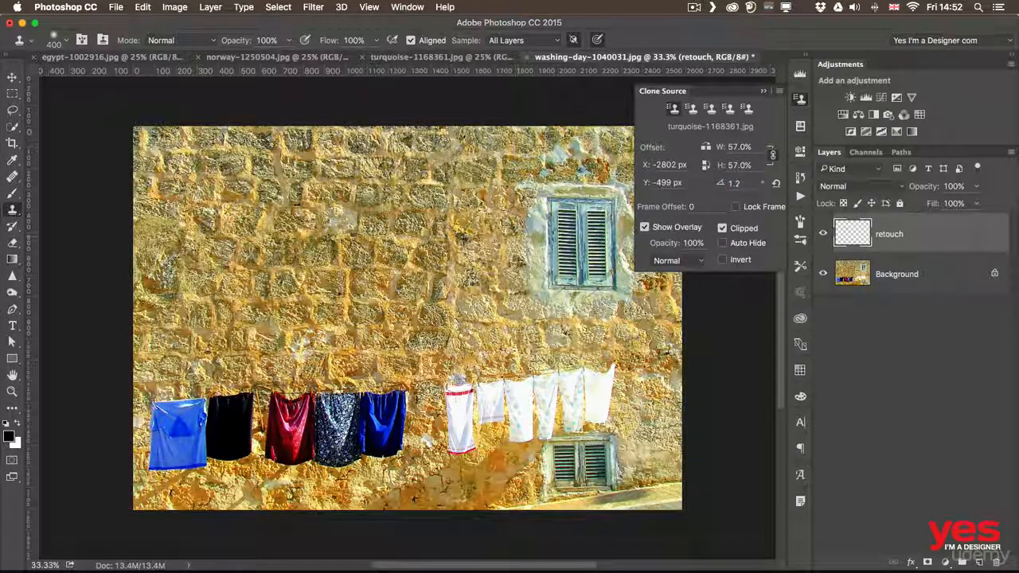
# Reduce the Clone Stamp brush to 175 and paint the turquoise window onto the wall above the dark laundry on the retouch layer.
pyautogui.press('[')
pyautogui.press('[')
pyautogui.press('[')
pyautogui.press('[')
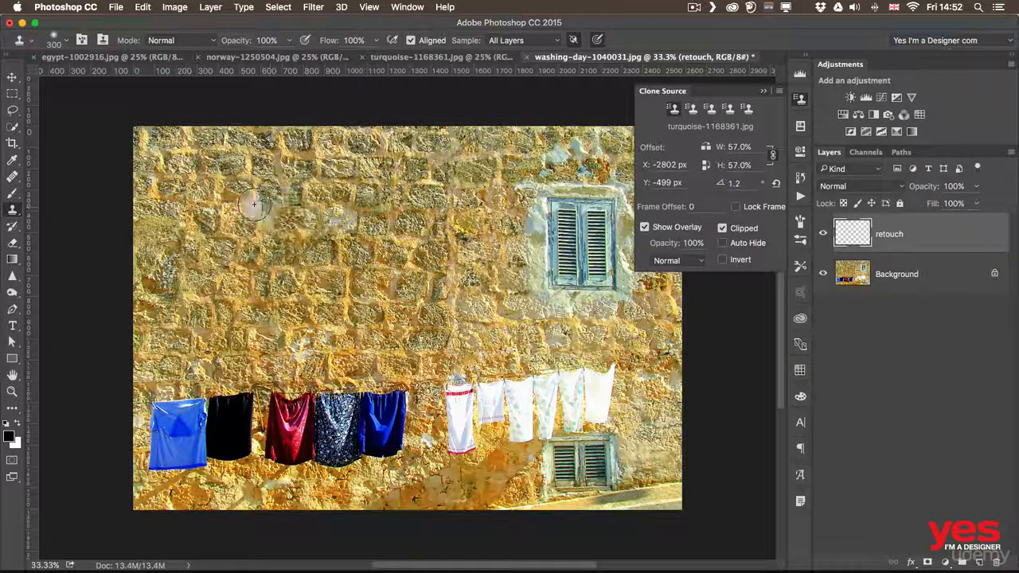
pyautogui.press('[')
pyautogui.press('[')
pyautogui.press('[')
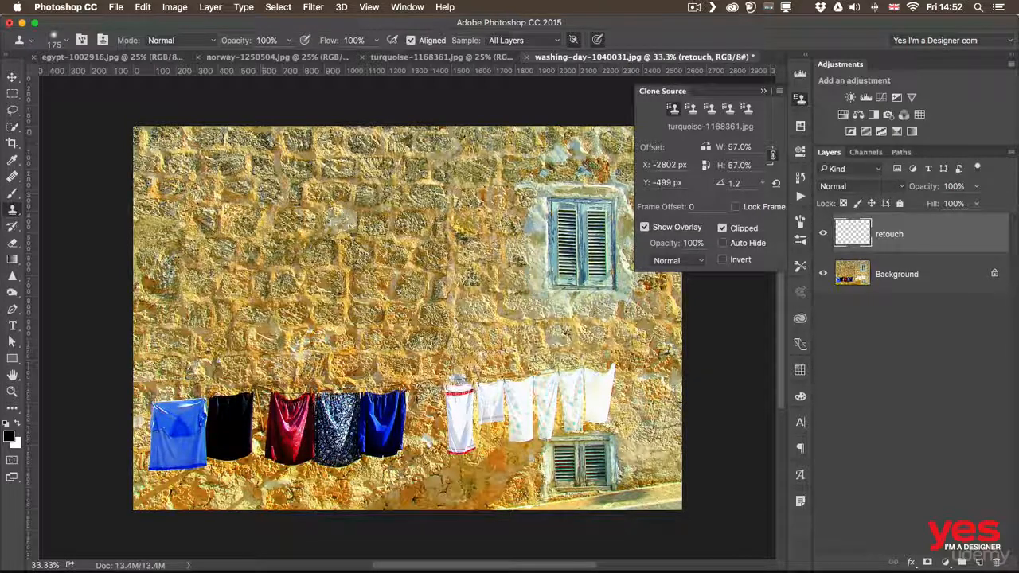
pyautogui.moveTo(271, 199)
pyautogui.mouseDown()
pyautogui.moveTo(266, 335)
pyautogui.moveTo(276, 356)
pyautogui.moveTo(359, 357)
pyautogui.moveTo(352, 203)
pyautogui.moveTo(291, 258)
pyautogui.moveTo(285, 213)
pyautogui.moveTo(286, 342)
pyautogui.moveTo(325, 335)
pyautogui.moveTo(332, 320)
pyautogui.moveTo(341, 343)
pyautogui.moveTo(323, 227)
pyautogui.mouseUp()
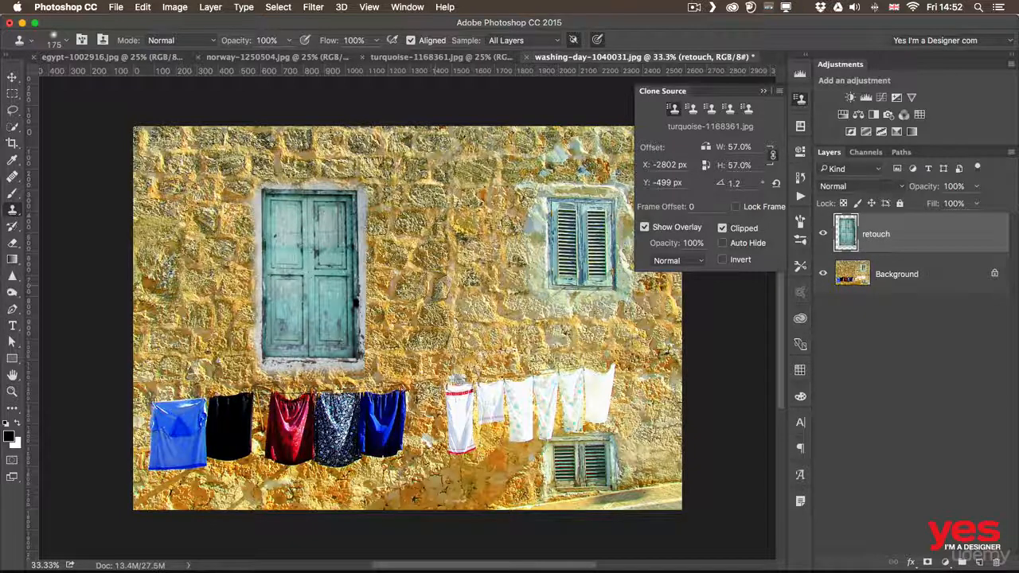
# Switch to the Eraser and compare the wall with the retouch layer hidden and shown.
pyautogui.press('e')
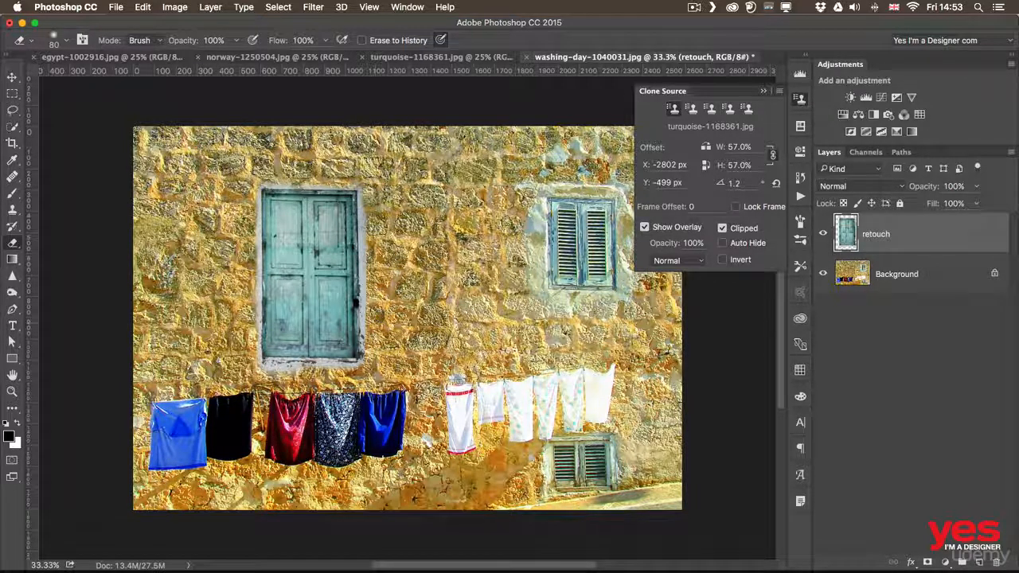
pyautogui.click(823, 234)
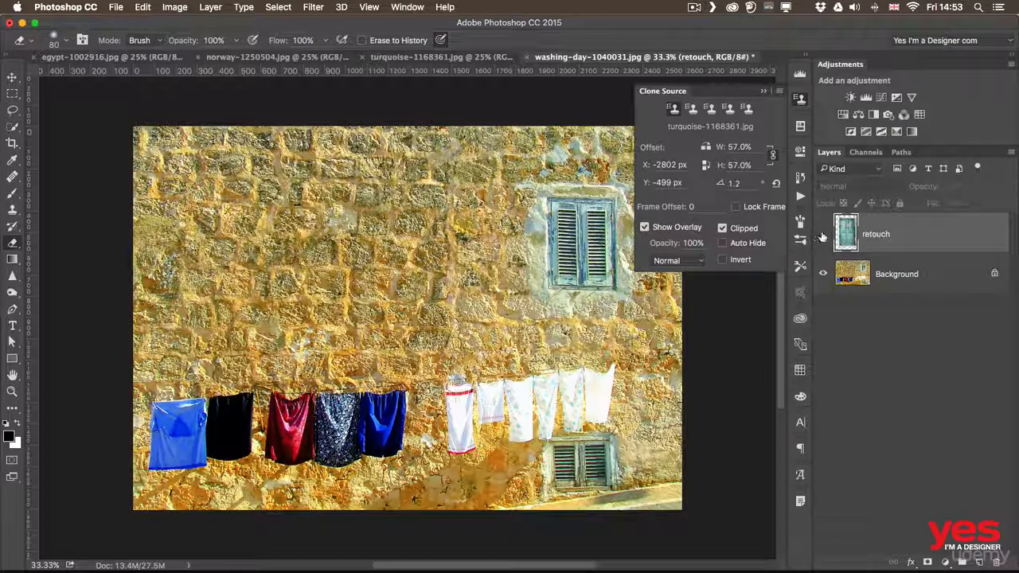
pyautogui.click(824, 234)
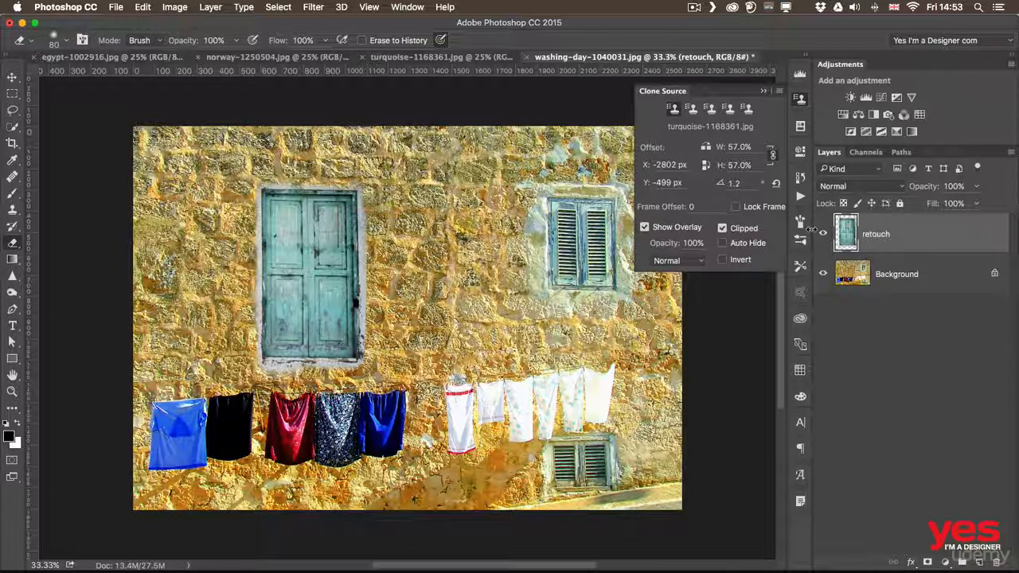
# In egypt-1002916.jpg, sample the large pyramid's peak with the Clone Stamp and add a new layer above the Background.
pyautogui.click(102, 60)
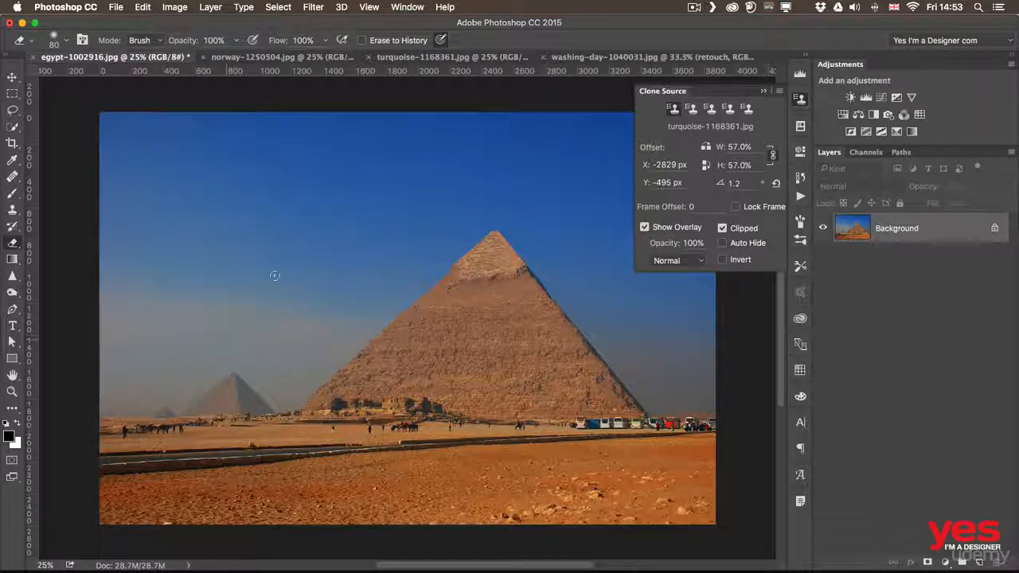
pyautogui.click(14, 210)
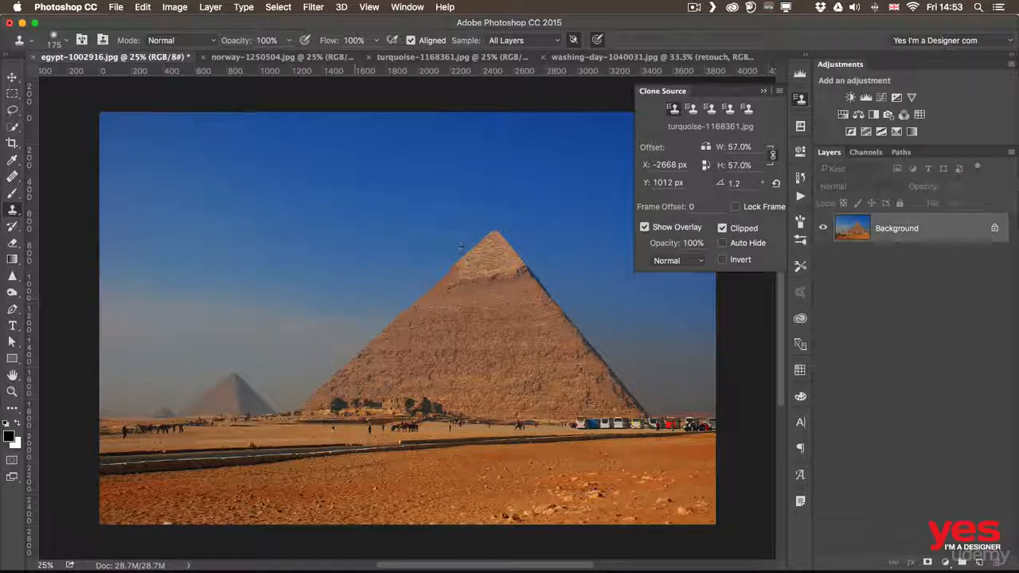
pyautogui.keyDown('alt'); pyautogui.click(493, 231); pyautogui.keyUp('alt')
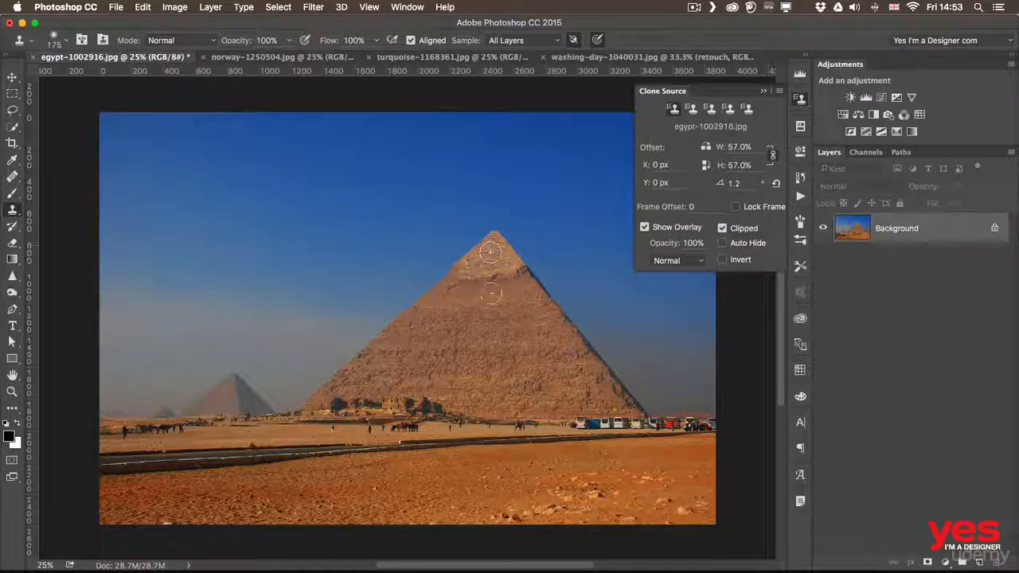
pyautogui.click(979, 563)
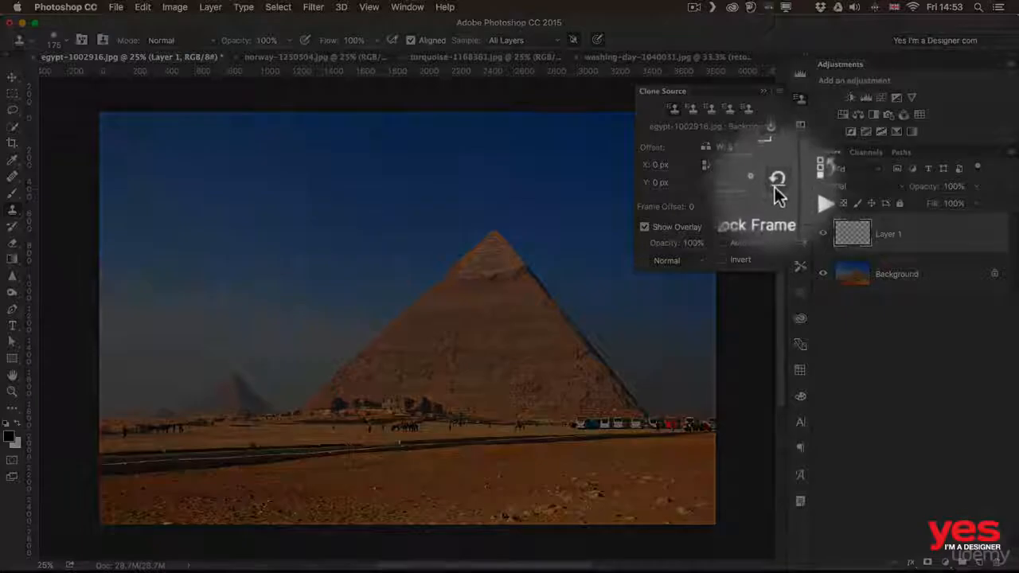
# Reset the clone source's scale and rotation and enlarge the Clone Stamp brush to 400.
pyautogui.click(777, 184)
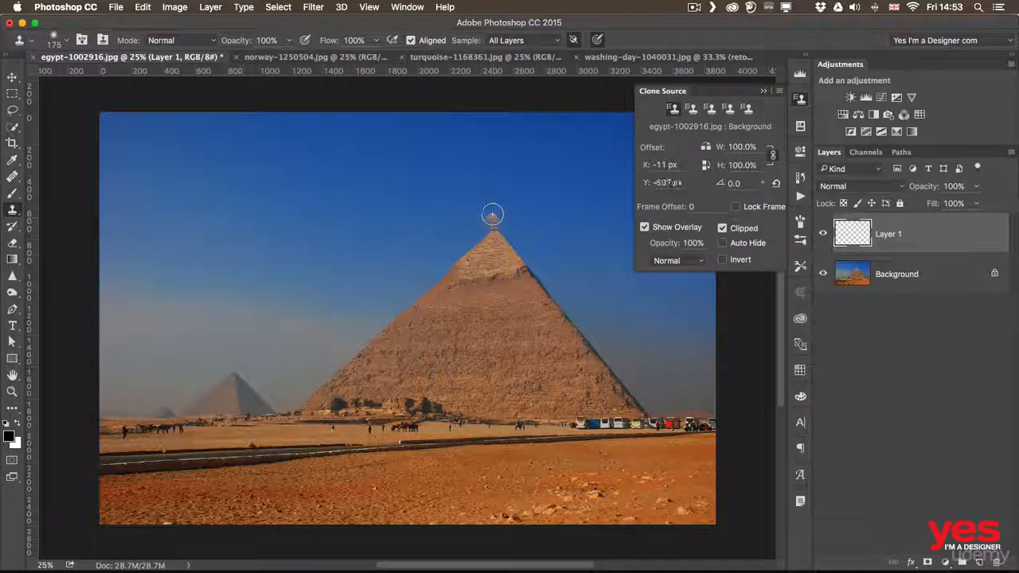
pyautogui.press(']')
pyautogui.press(']')
pyautogui.press(']')
pyautogui.press(']')
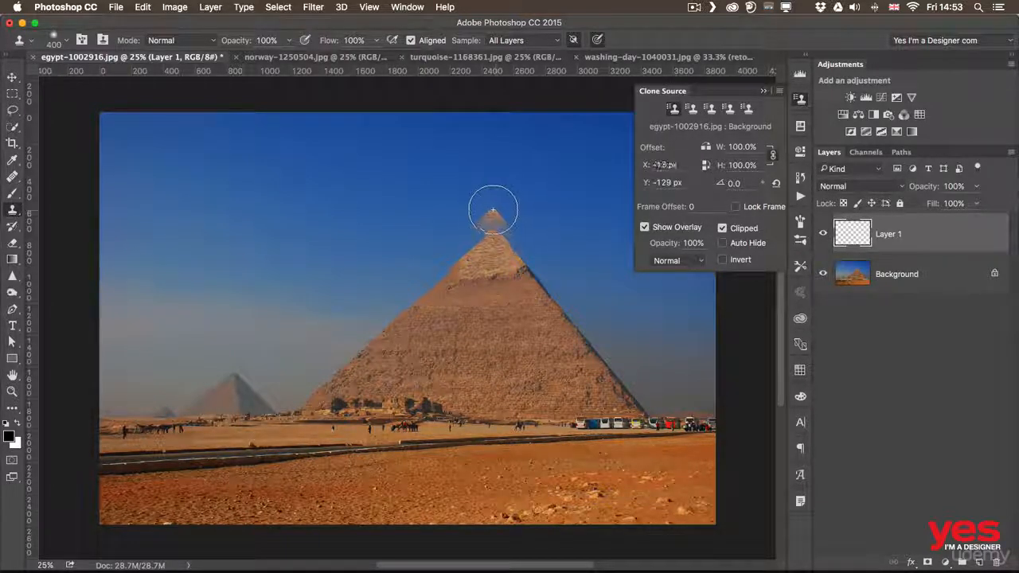
# Try cloning the pyramid's peak onto its upper right slope and undo the stamp.
pyautogui.moveTo(523, 224)
pyautogui.mouseDown()
pyautogui.moveTo(391, 209)
pyautogui.moveTo(416, 219)
pyautogui.mouseUp()
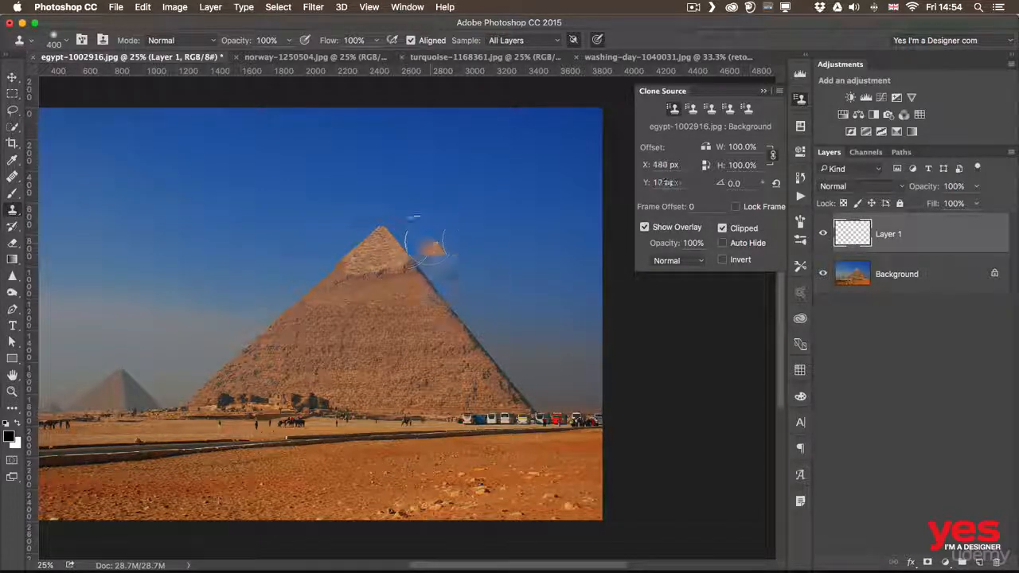
pyautogui.click(421, 253)
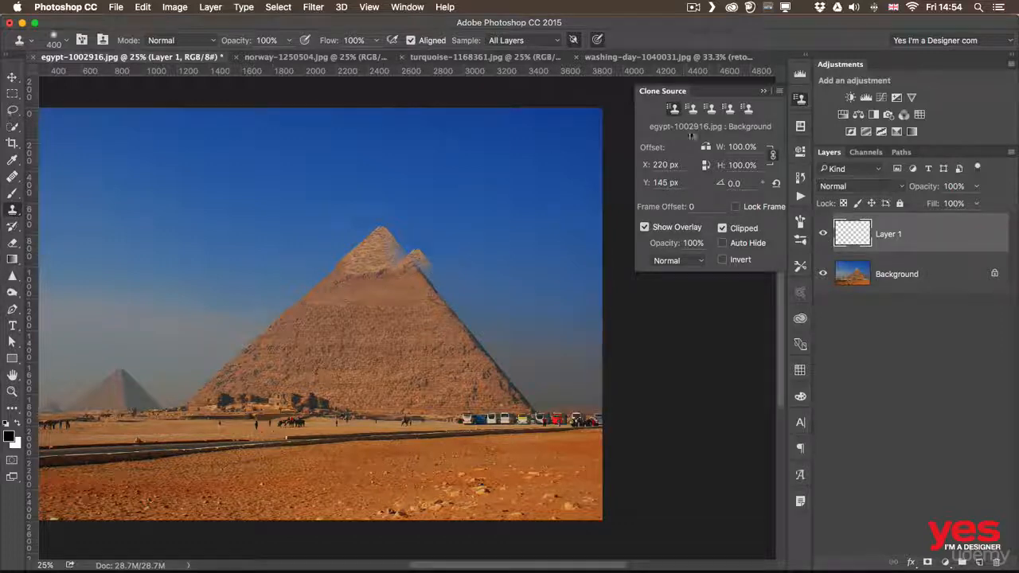
pyautogui.press('super+z')
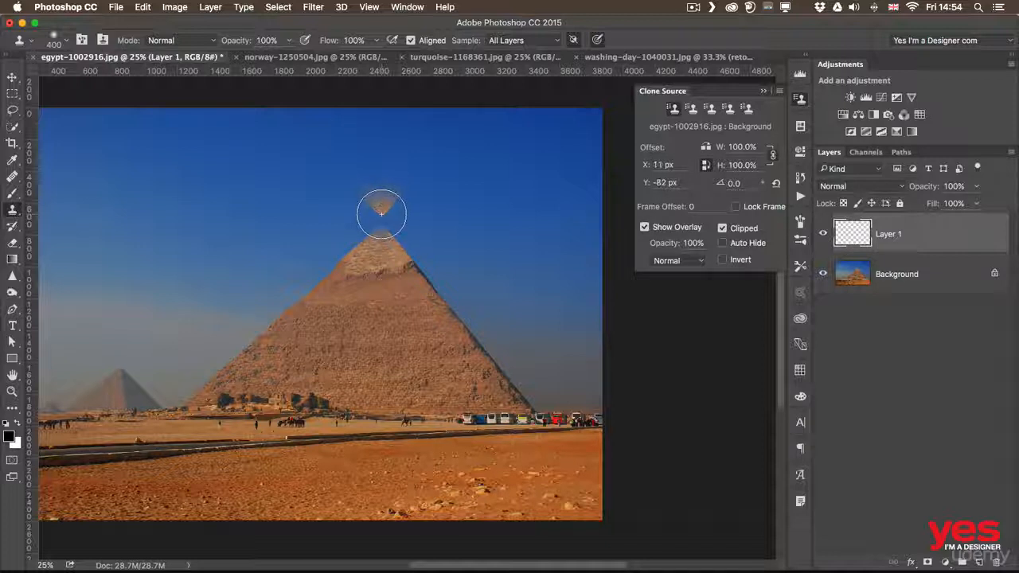
# Clone a vertically flipped pyramid into the sky directly above the large pyramid's peak, starting with a 125 brush and finishing at 250.
pyautogui.press('[')
pyautogui.press('[')
pyautogui.press('[')
pyautogui.press('[')
pyautogui.press('[')
pyautogui.press('[')
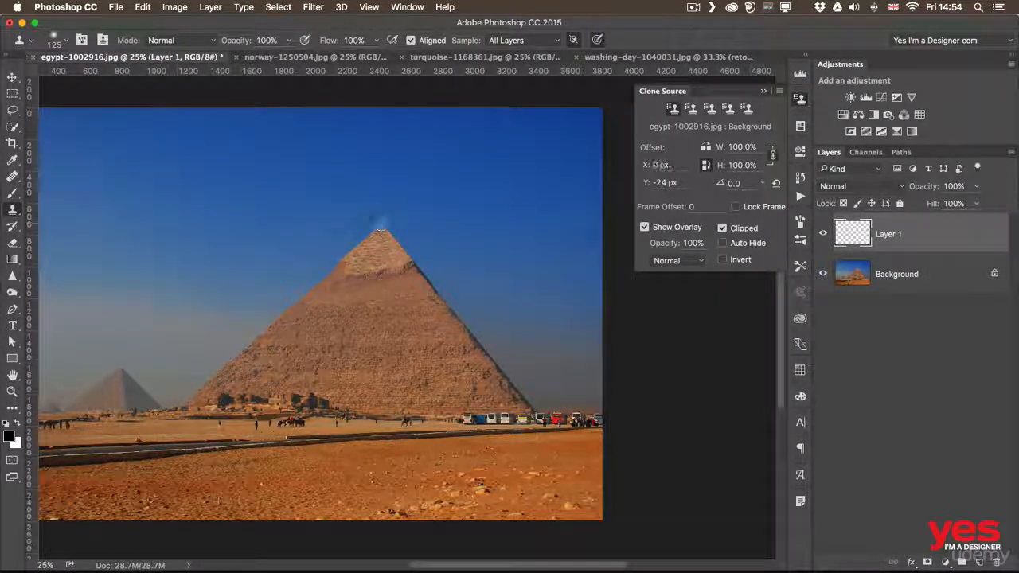
pyautogui.moveTo(382, 222)
pyautogui.mouseDown()
pyautogui.moveTo(367, 193)
pyautogui.moveTo(360, 166)
pyautogui.moveTo(402, 163)
pyautogui.moveTo(418, 144)
pyautogui.moveTo(370, 157)
pyautogui.moveTo(355, 138)
pyautogui.moveTo(325, 146)
pyautogui.moveTo(307, 119)
pyautogui.moveTo(291, 113)
pyautogui.moveTo(300, 128)
pyautogui.moveTo(281, 104)
pyautogui.moveTo(267, 104)
pyautogui.moveTo(370, 125)
pyautogui.moveTo(470, 98)
pyautogui.moveTo(422, 145)
pyautogui.moveTo(466, 105)
pyautogui.moveTo(456, 134)
pyautogui.mouseUp()
pyautogui.press(']')
pyautogui.press(']')
pyautogui.press(']')
pyautogui.press(']')
pyautogui.press(']')
pyautogui.press(']')
pyautogui.press(']')
pyautogui.press('[')
pyautogui.press('[')
pyautogui.press('[')
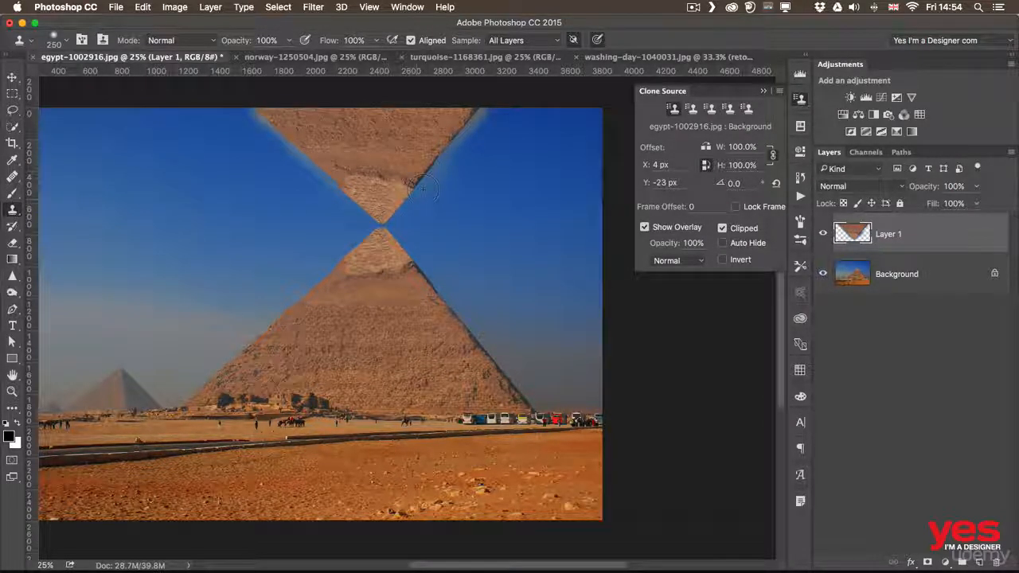
# Erase the blurry fringe along both slopes of the flipped pyramid with straight strokes of an 80 eraser.
pyautogui.press('e')
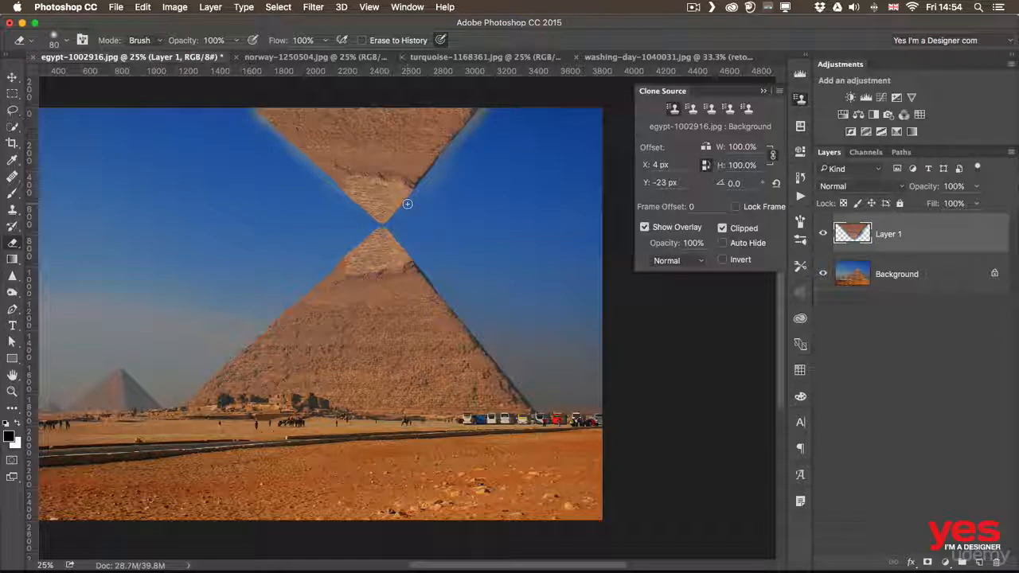
pyautogui.keyDown('shift'); pyautogui.click(483, 109); pyautogui.keyUp('shift')
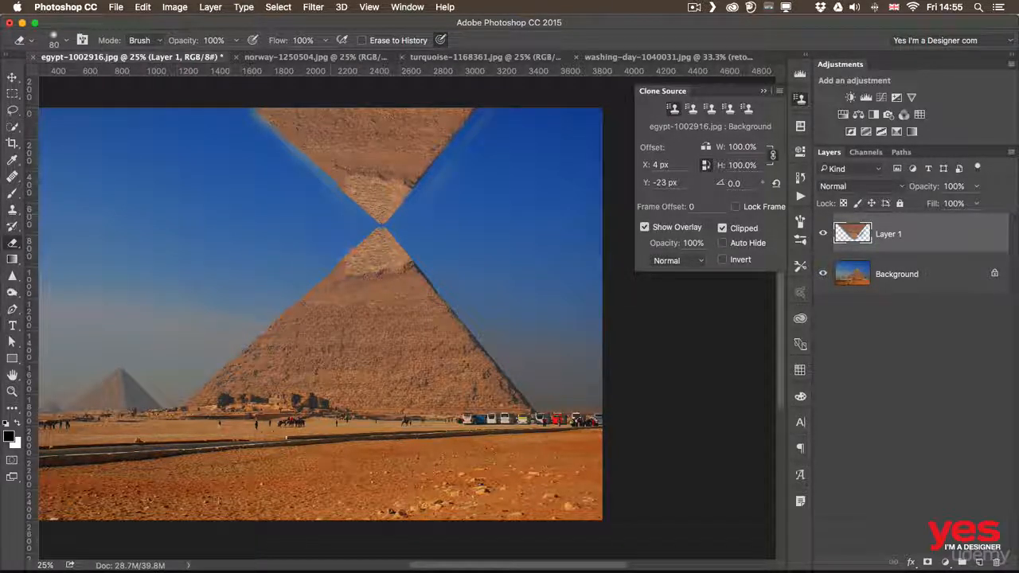
pyautogui.keyDown('shift'); pyautogui.click(247, 112); pyautogui.keyUp('shift')
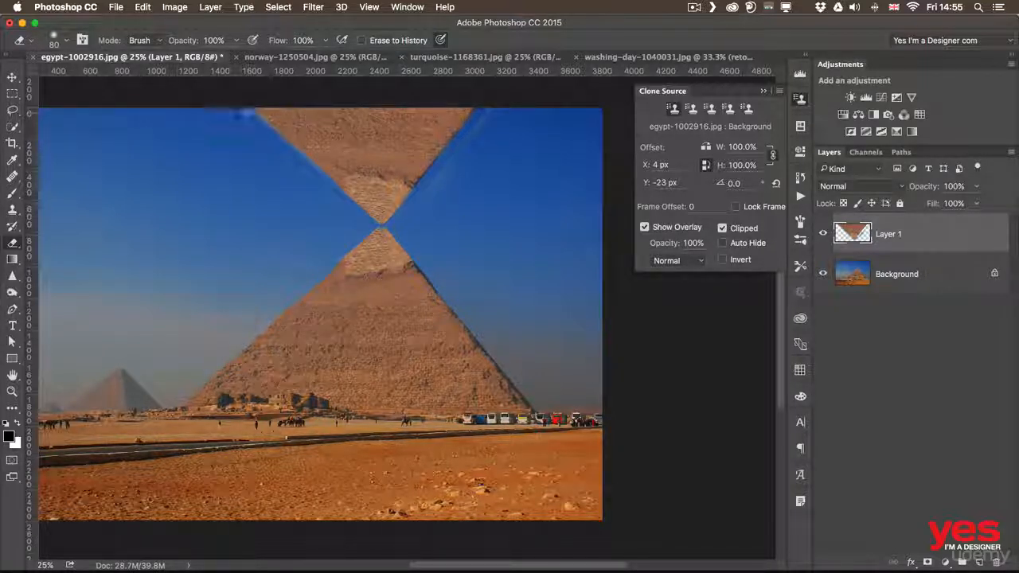
pyautogui.keyDown('shift'); pyautogui.click(342, 199); pyautogui.keyUp('shift')
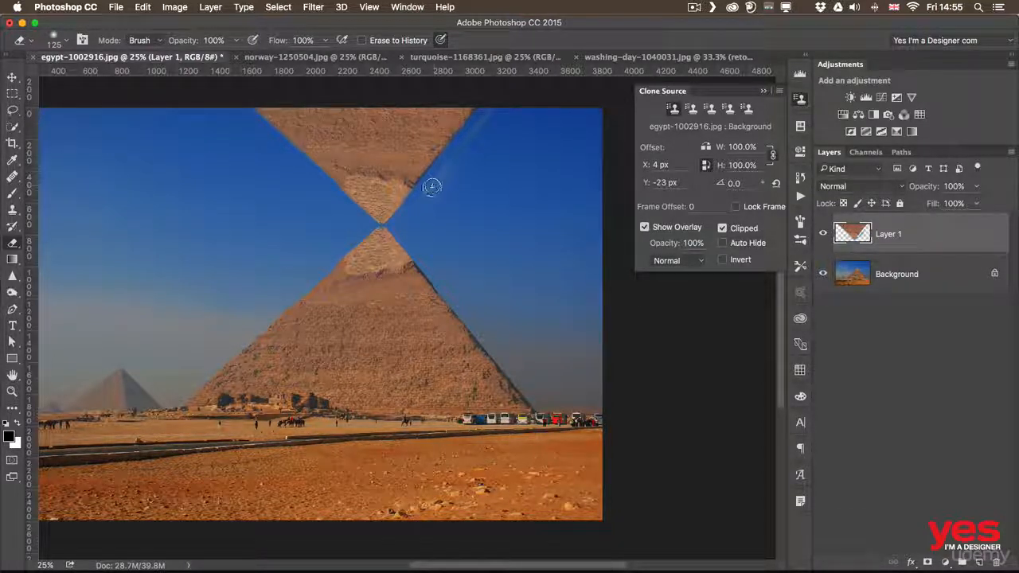
# Erase the leftover halo beside the flipped pyramid's right slope with a larger eraser, reset the size to 80 and collapse Clone Source.
pyautogui.press(']')
pyautogui.press(']')
pyautogui.moveTo(431, 189)
pyautogui.mouseDown()
pyautogui.moveTo(453, 165)
pyautogui.moveTo(414, 211)
pyautogui.moveTo(483, 154)
pyautogui.moveTo(465, 152)
pyautogui.moveTo(486, 123)
pyautogui.moveTo(442, 165)
pyautogui.moveTo(485, 117)
pyautogui.mouseUp()
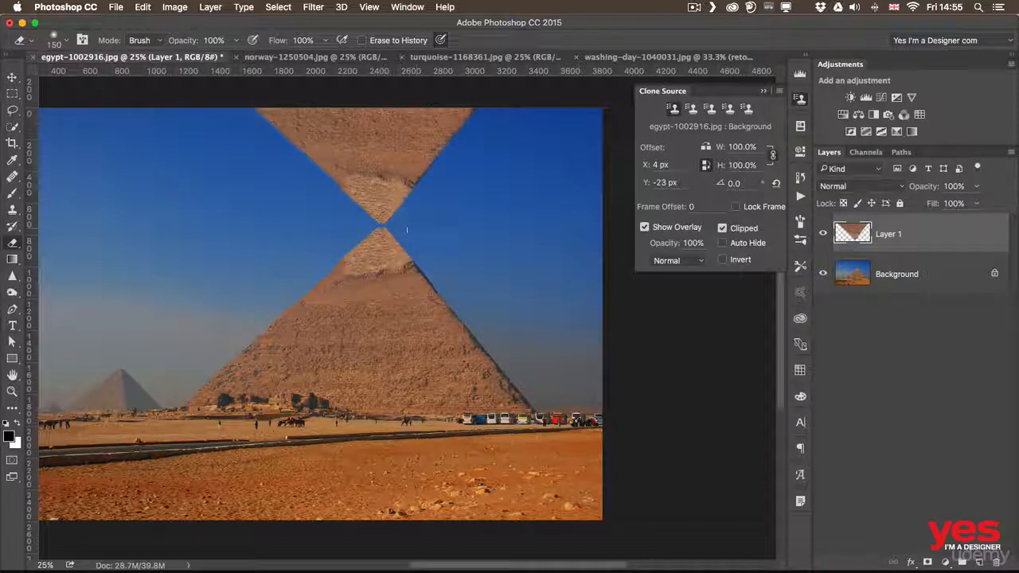
pyautogui.press('[')
pyautogui.press('[')
pyautogui.moveTo(252, 321); pyautogui.dragTo(360, 324)
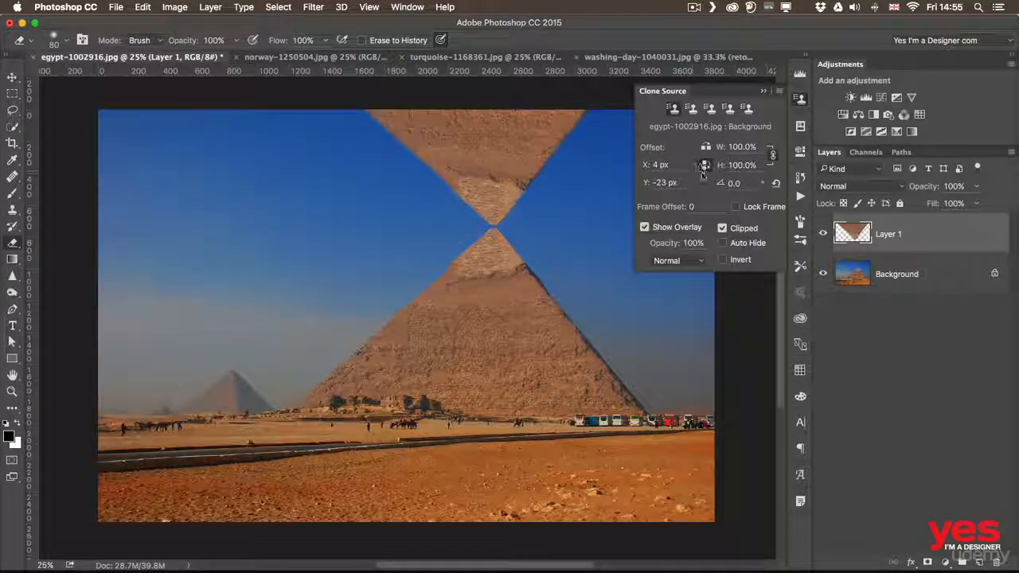
pyautogui.click(800, 99)
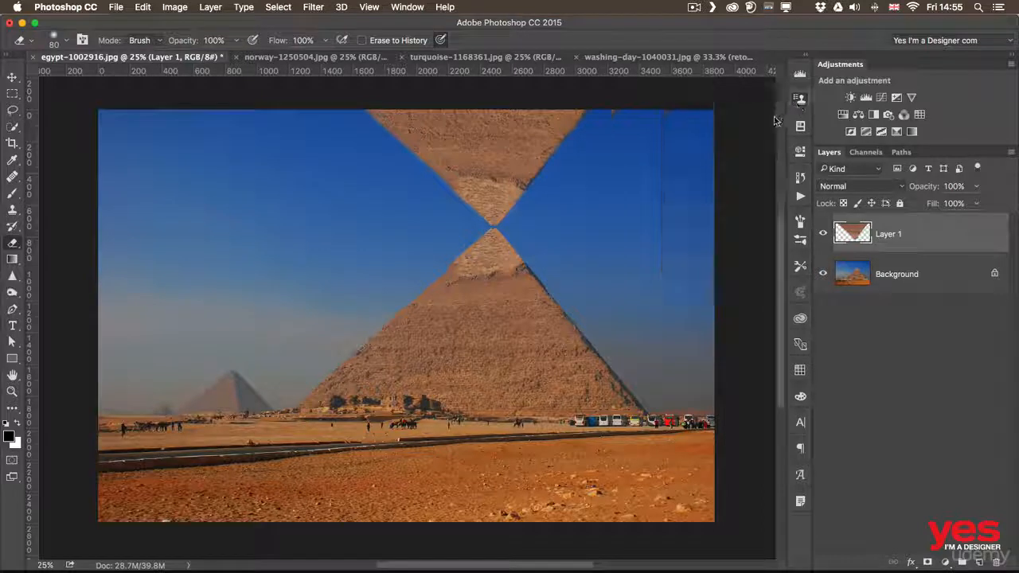
# Sample the small distant pyramid's peak and clone its flipped copy directly above it with a 150 Clone Stamp brush.
pyautogui.press('v')
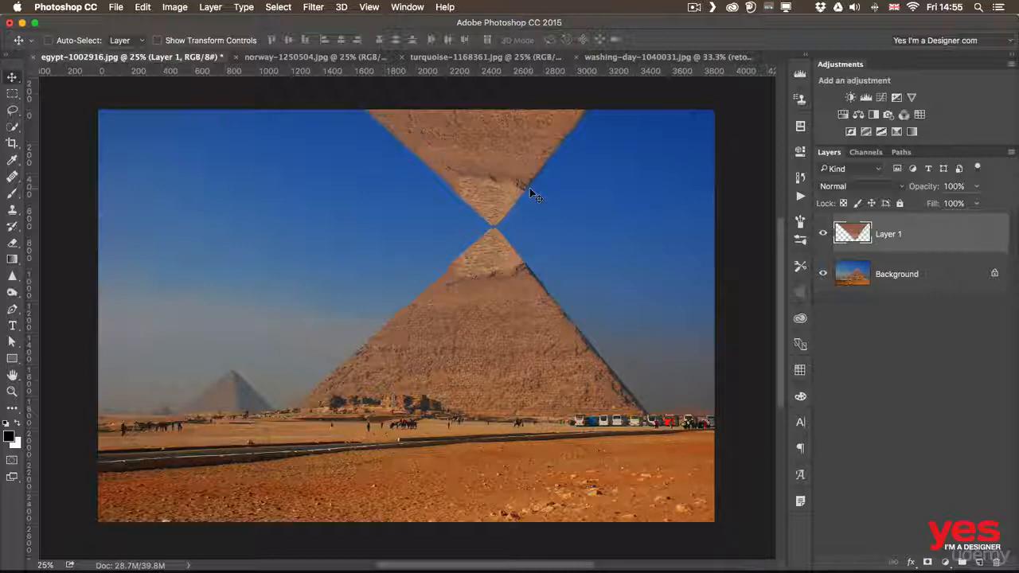
pyautogui.press('a')
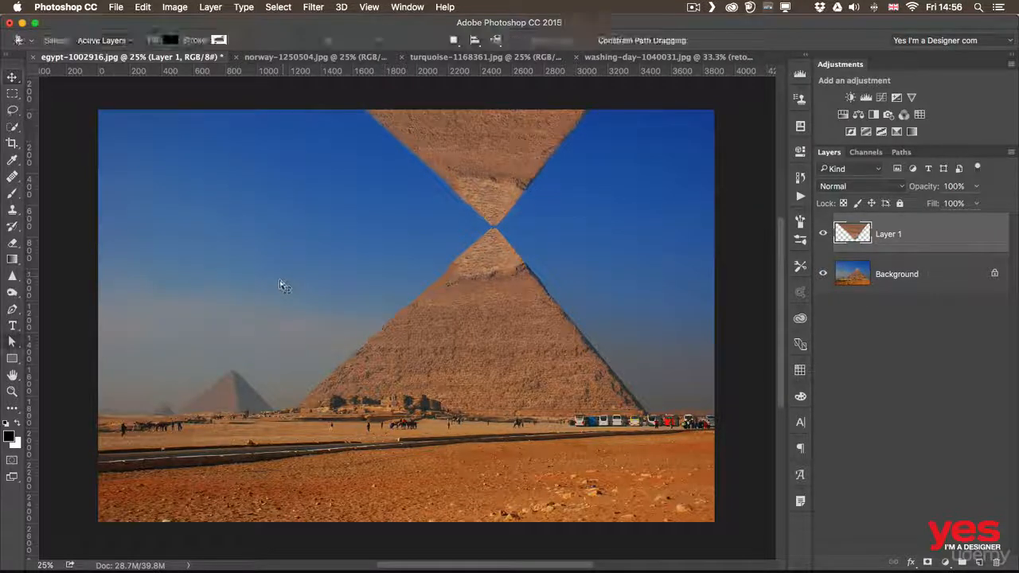
pyautogui.press('s')
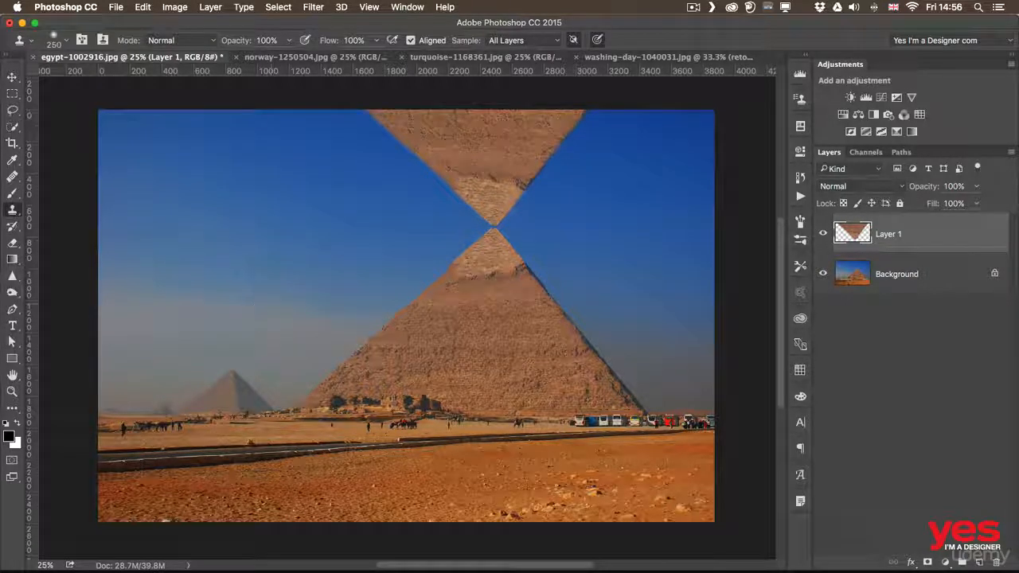
pyautogui.keyDown('alt'); pyautogui.click(234, 369); pyautogui.keyUp('alt')
pyautogui.press('[')
pyautogui.press('[')
pyautogui.moveTo(231, 366)
pyautogui.mouseDown()
pyautogui.moveTo(237, 374)
pyautogui.moveTo(247, 347)
pyautogui.moveTo(205, 341)
pyautogui.moveTo(257, 336)
pyautogui.moveTo(194, 338)
pyautogui.moveTo(269, 329)
pyautogui.moveTo(189, 328)
pyautogui.mouseUp()
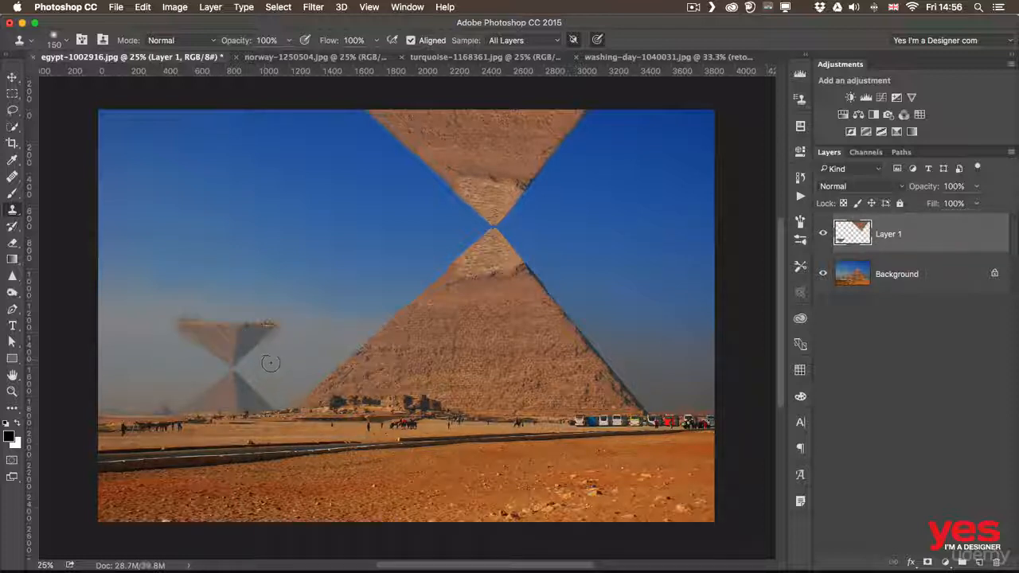
# Delete the ragged strip above the small flipped pyramid with a rectangular selection, deselect and switch to the Eraser.
pyautogui.press('m')
pyautogui.moveTo(160, 285); pyautogui.dragTo(292, 327)
pyautogui.press('Delete')
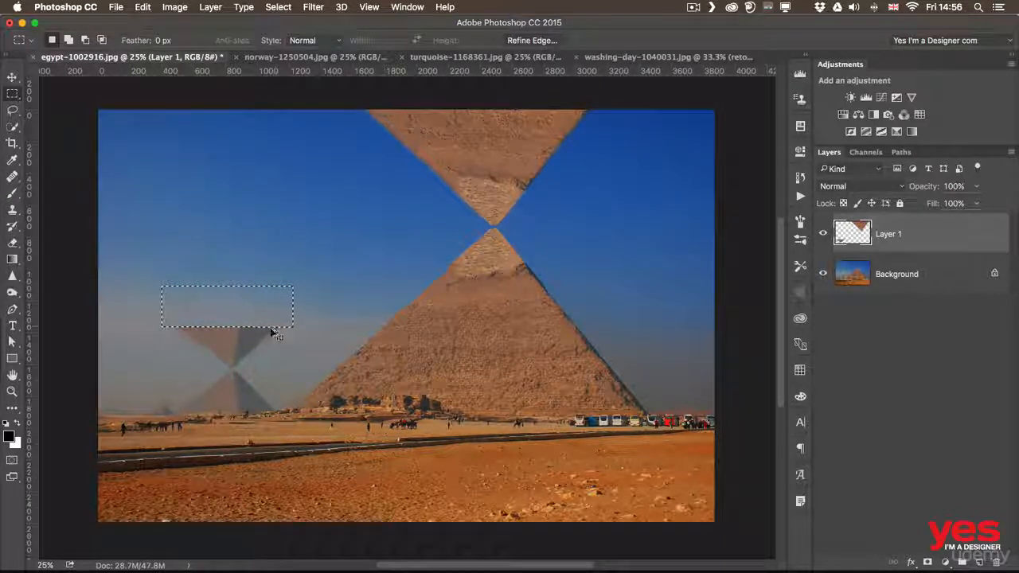
pyautogui.press('super+d')
pyautogui.press('e')
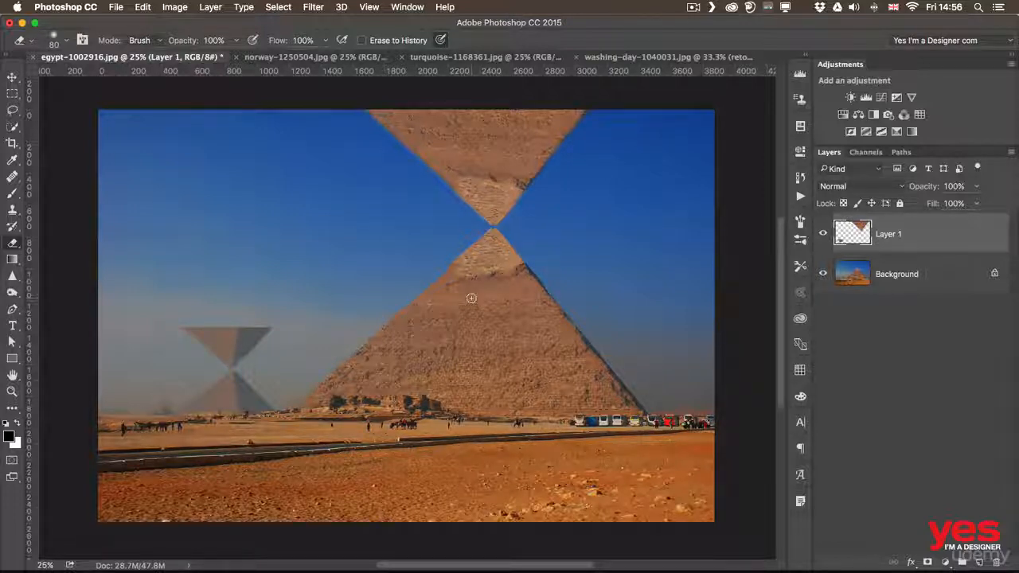
# In norway-1250504.jpg, duplicate the Background layer and name the copy "retouched".
pyautogui.click(279, 57)
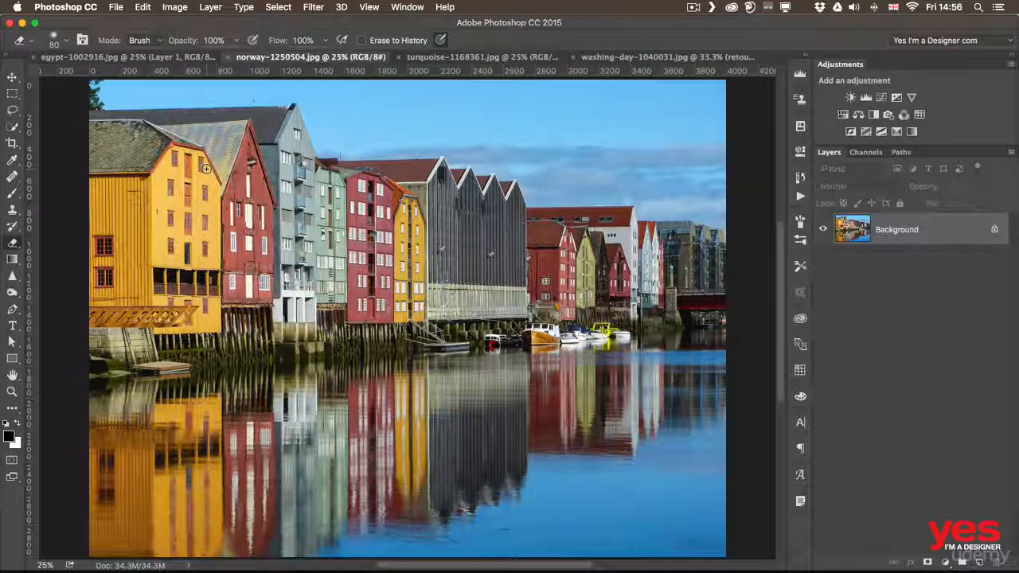
pyautogui.press('v')
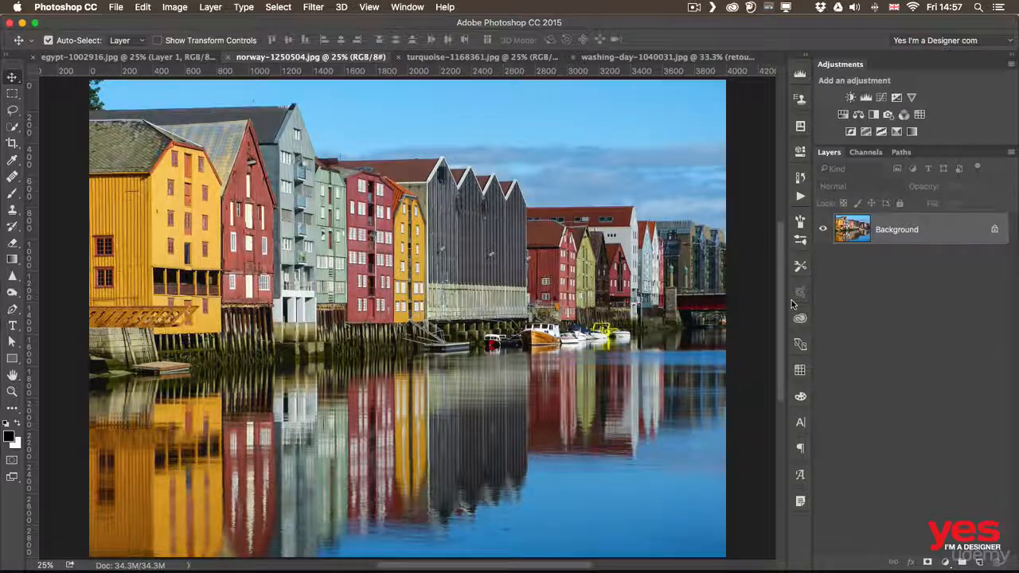
pyautogui.press('super+j')
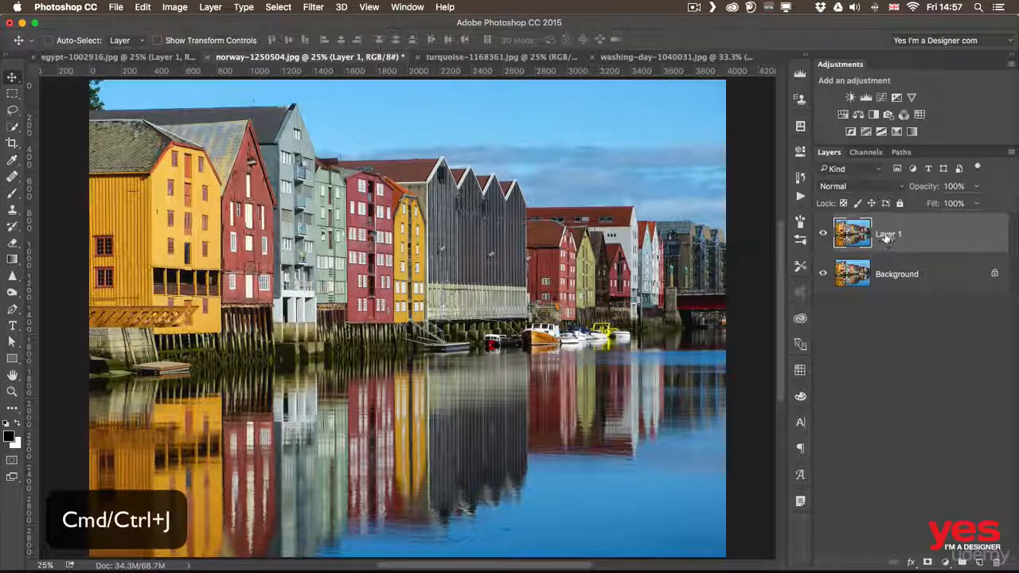
pyautogui.doubleClick(887, 238)
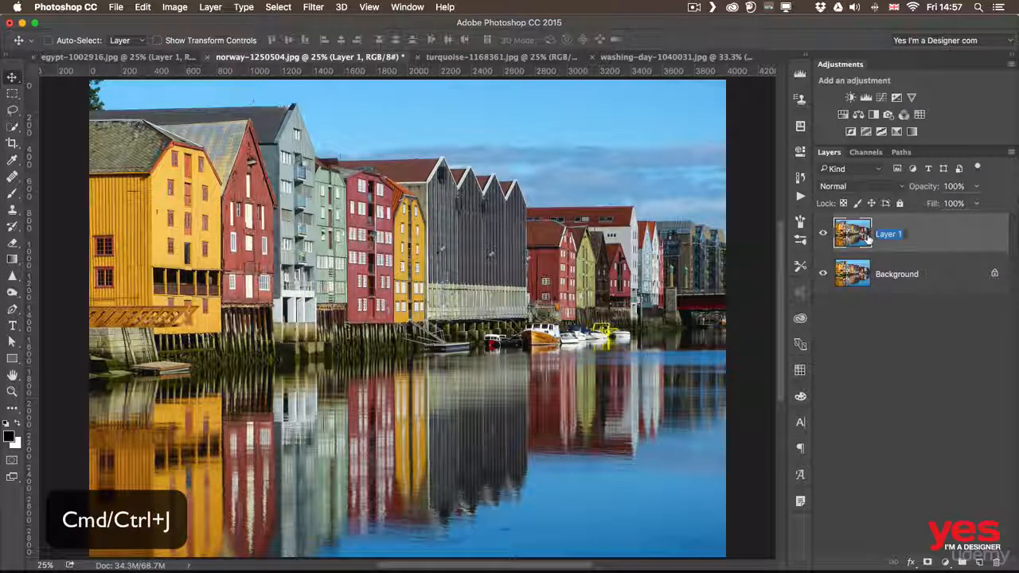
pyautogui.write('ret')
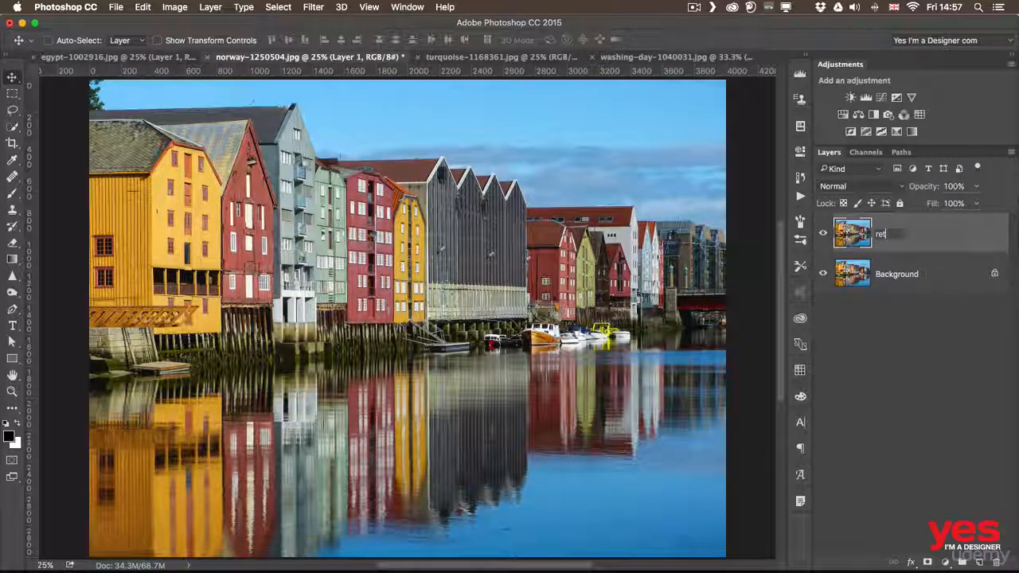
pyautogui.write('ouched')
pyautogui.press('Return')
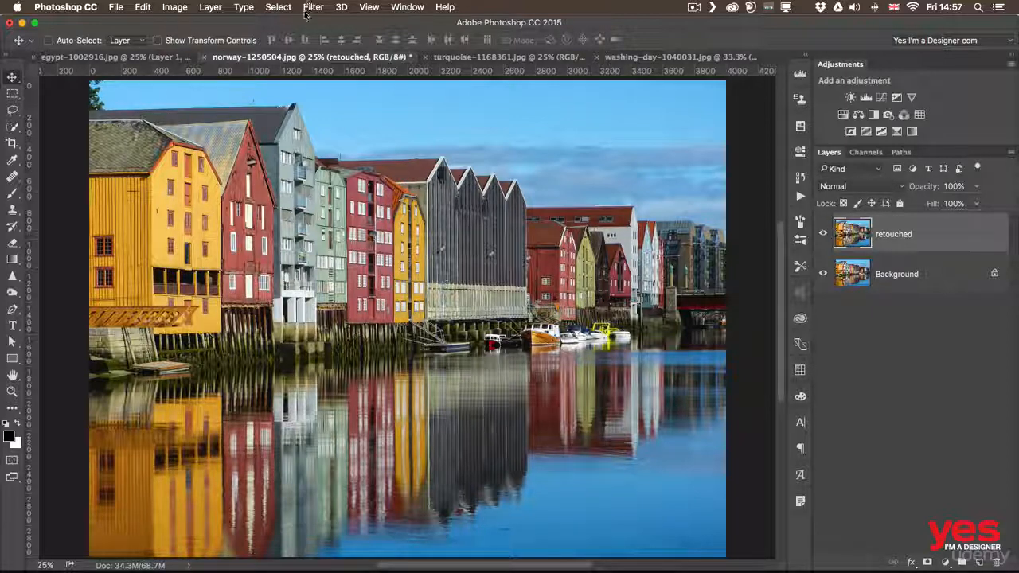
# Open the Vanishing Point filter on the retouched layer with the Create Plane tool ready.
pyautogui.click(312, 7)
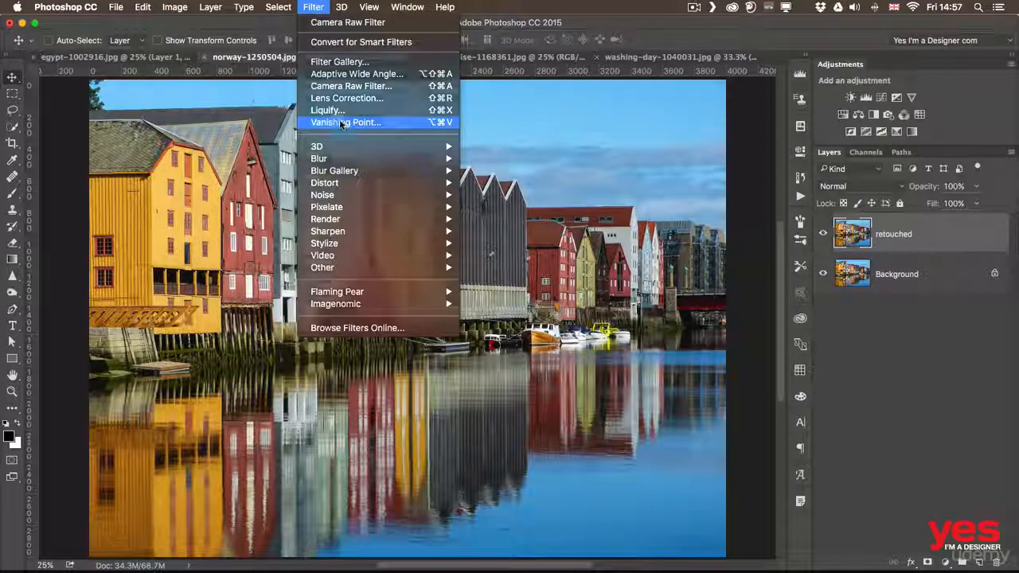
pyautogui.click(342, 122)
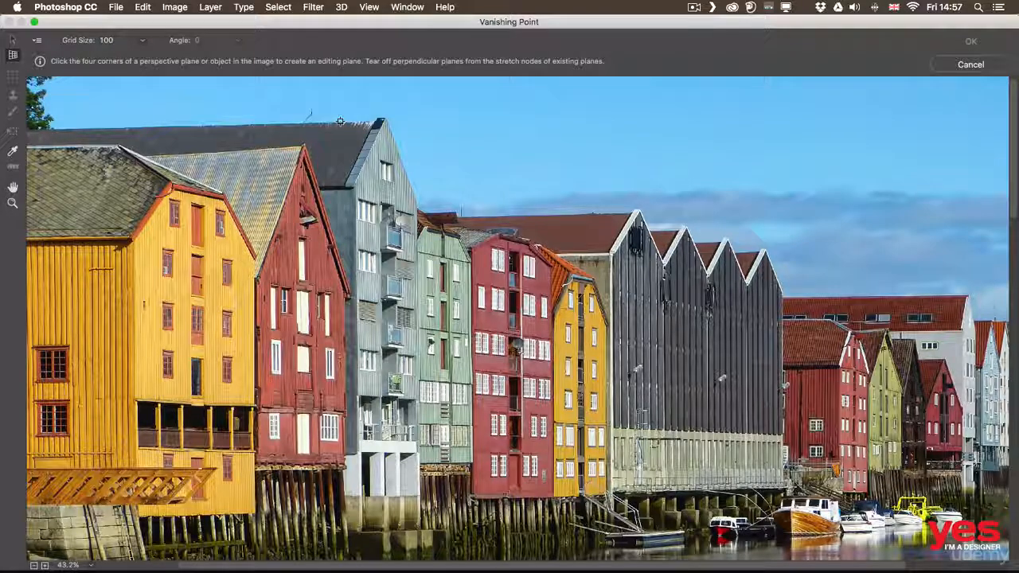
pyautogui.press('h')
pyautogui.moveTo(340, 122); pyautogui.dragTo(260, 90)
pyautogui.moveTo(491, 321); pyautogui.dragTo(453, 298)
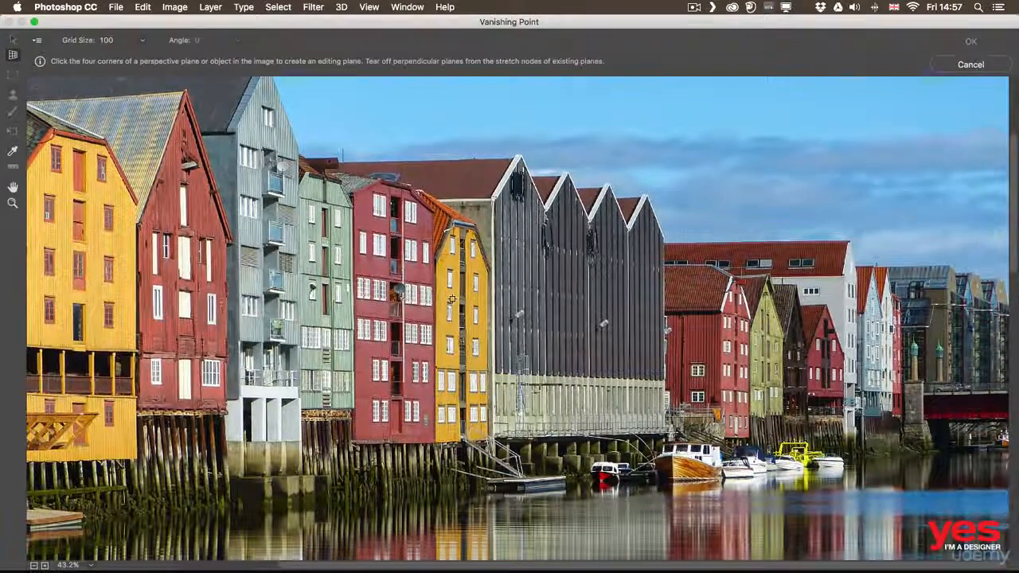
pyautogui.press('super+minus')
pyautogui.scroll(-3, 453, 299)
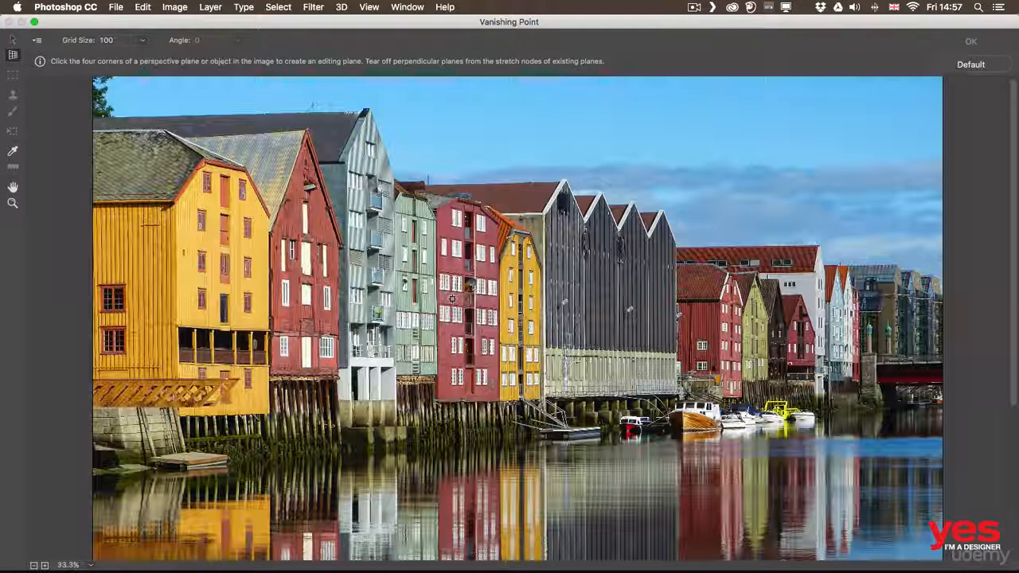
pyautogui.scroll(2, 452, 298)
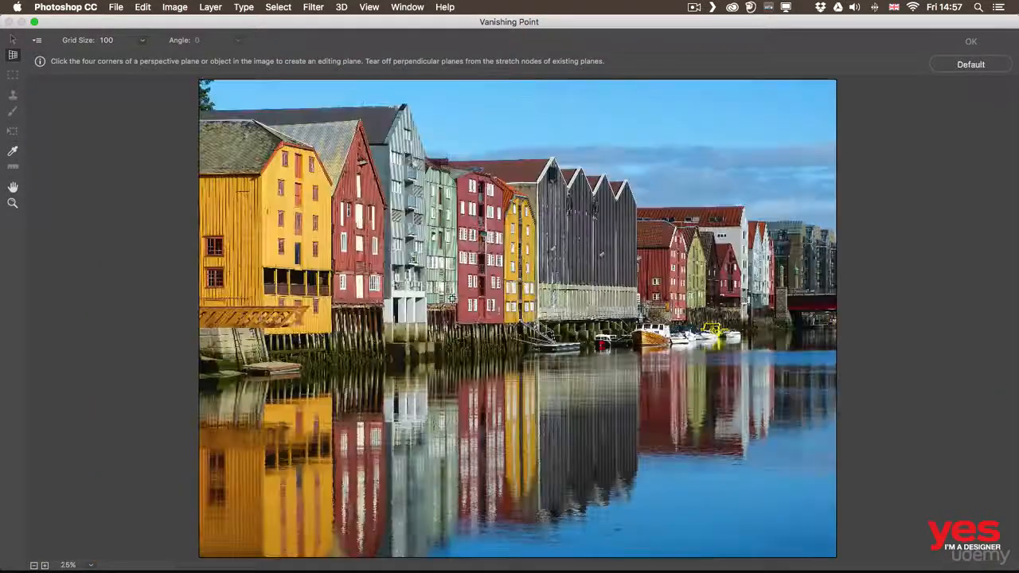
pyautogui.press('h')
pyautogui.press('c')
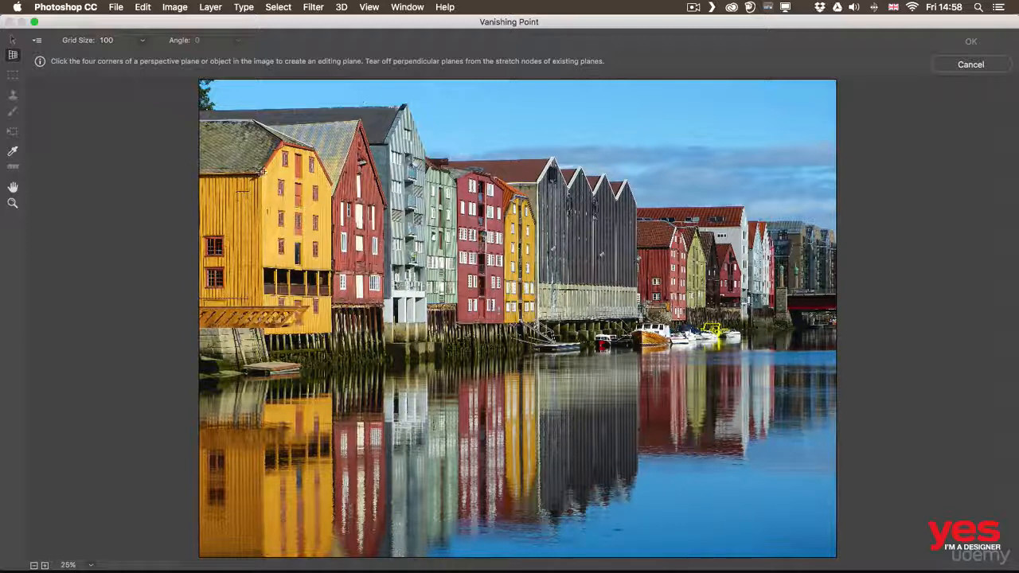
# Create a four-cornered perspective plane over the front facade of the large yellow house, from the eaves to its base.
pyautogui.click(261, 171)
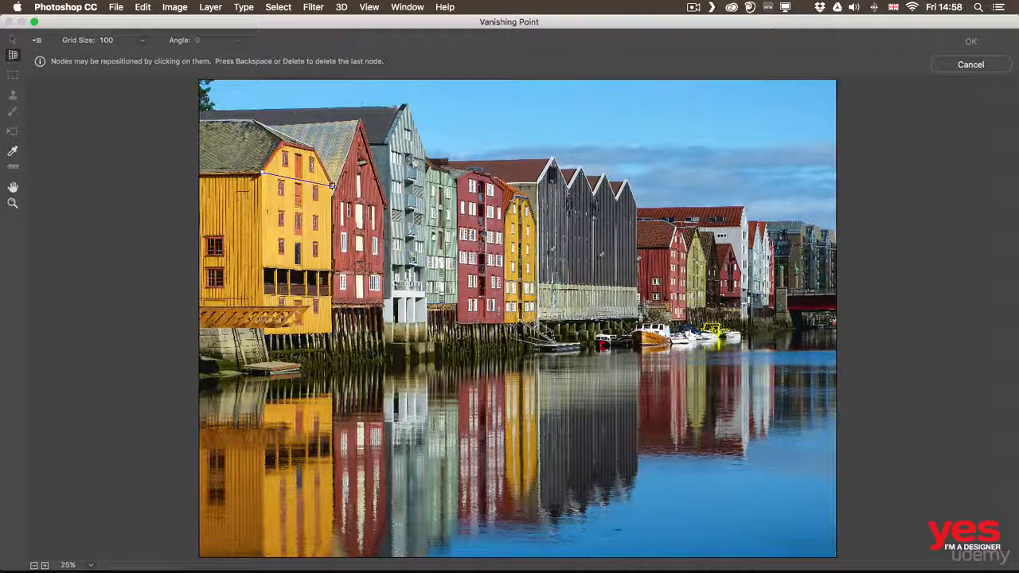
pyautogui.click(332, 185)
pyautogui.click(333, 329)
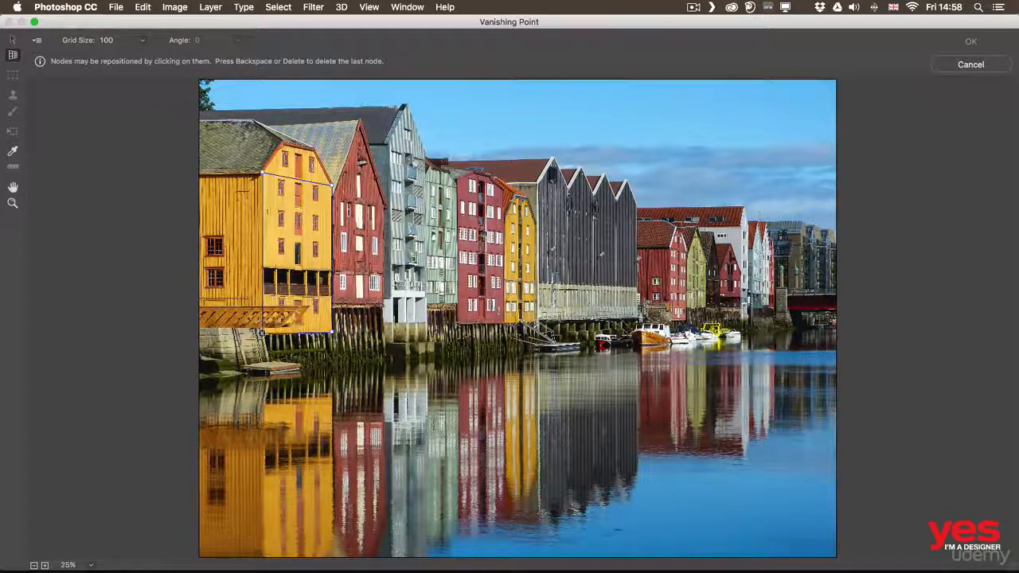
pyautogui.click(262, 334)
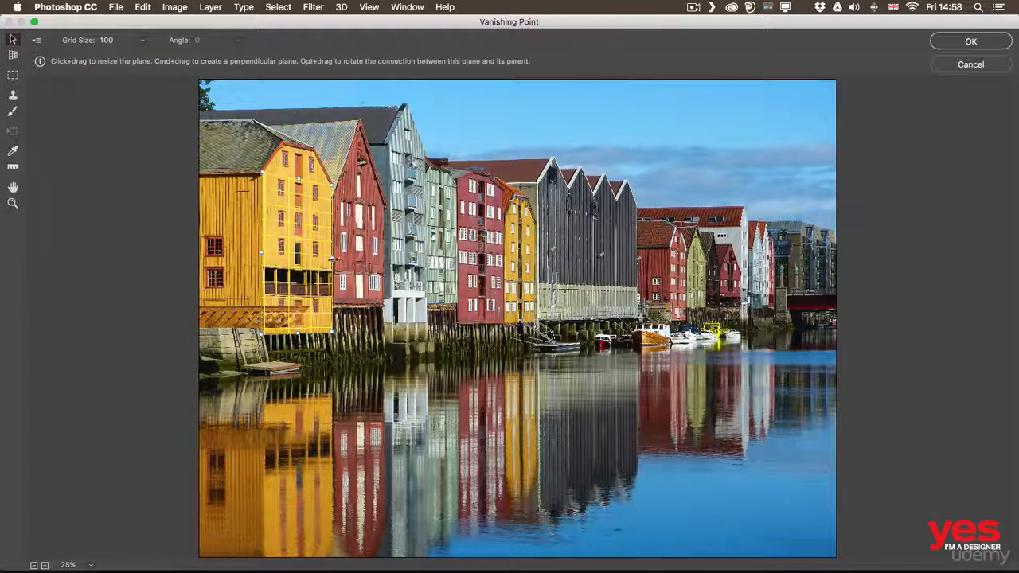
# Stretch the perspective plane along the waterfront facades to the far edge of the narrow yellow house and fine-tune its far corners.
pyautogui.moveTo(332, 259); pyautogui.dragTo(621, 275)
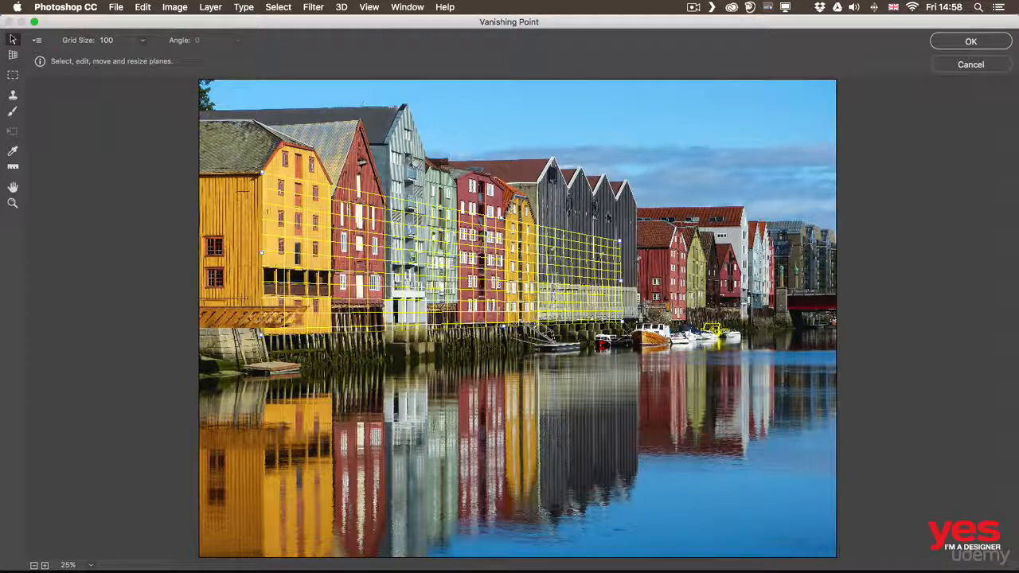
pyautogui.moveTo(620, 241); pyautogui.dragTo(616, 238)
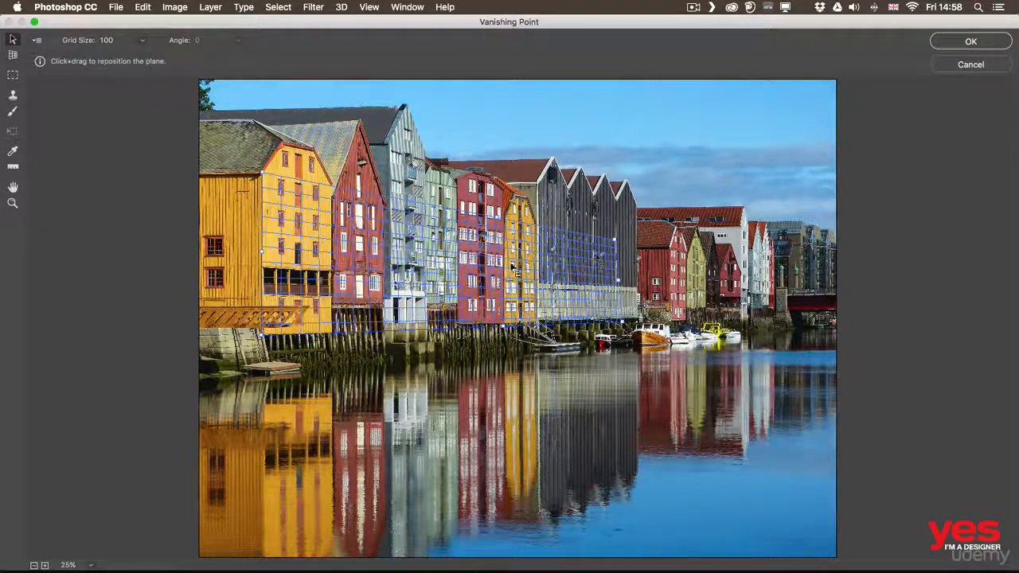
pyautogui.moveTo(618, 280); pyautogui.dragTo(544, 292)
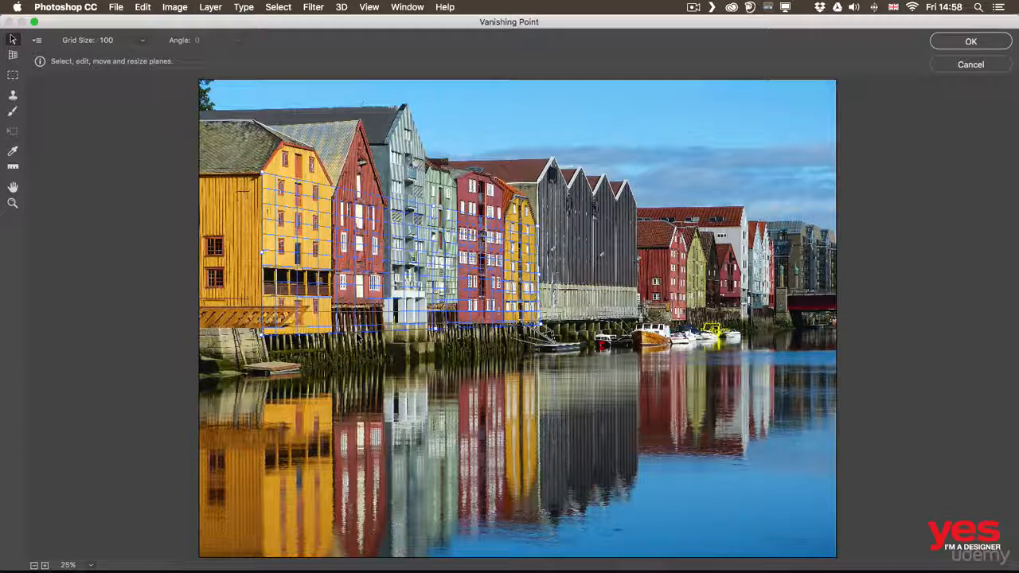
pyautogui.moveTo(540, 324); pyautogui.dragTo(536, 321)
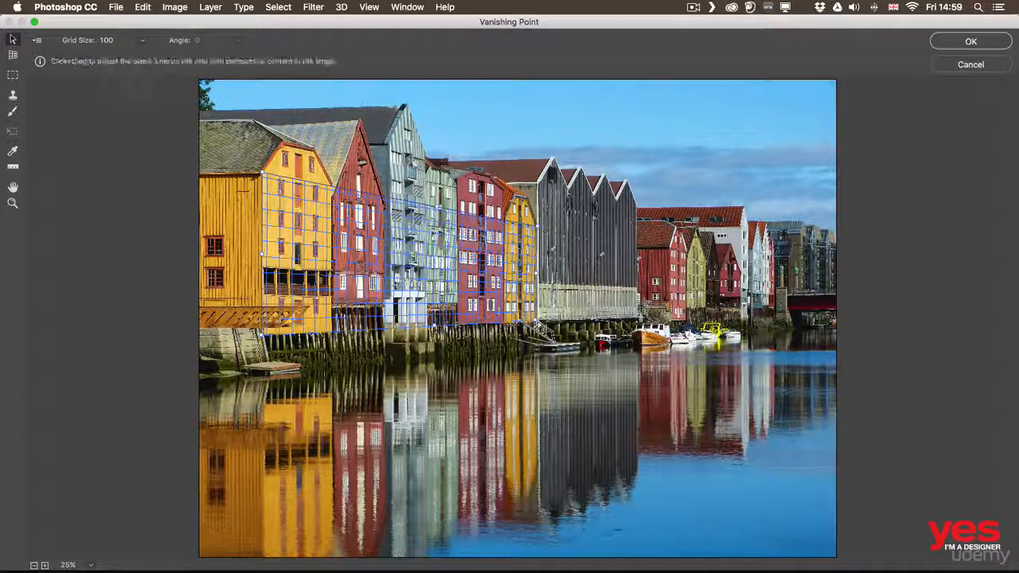
pyautogui.moveTo(536, 321); pyautogui.dragTo(537, 324)
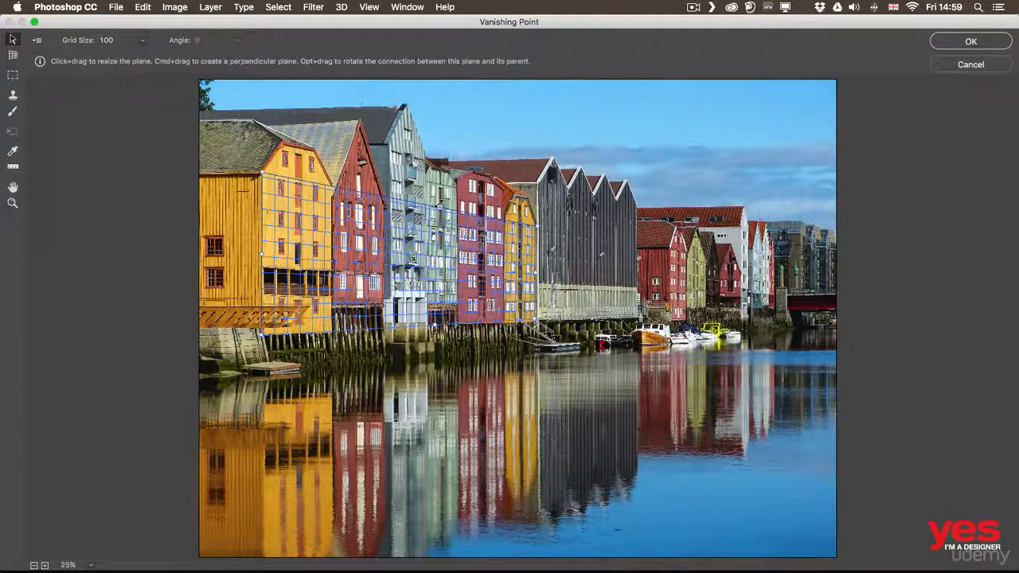
# Extend the perspective plane above the rooftops and out to the white house on the waterfront, and refine its corners.
pyautogui.click(436, 175)
pyautogui.click(438, 214)
pyautogui.moveTo(402, 199); pyautogui.dragTo(425, 102)
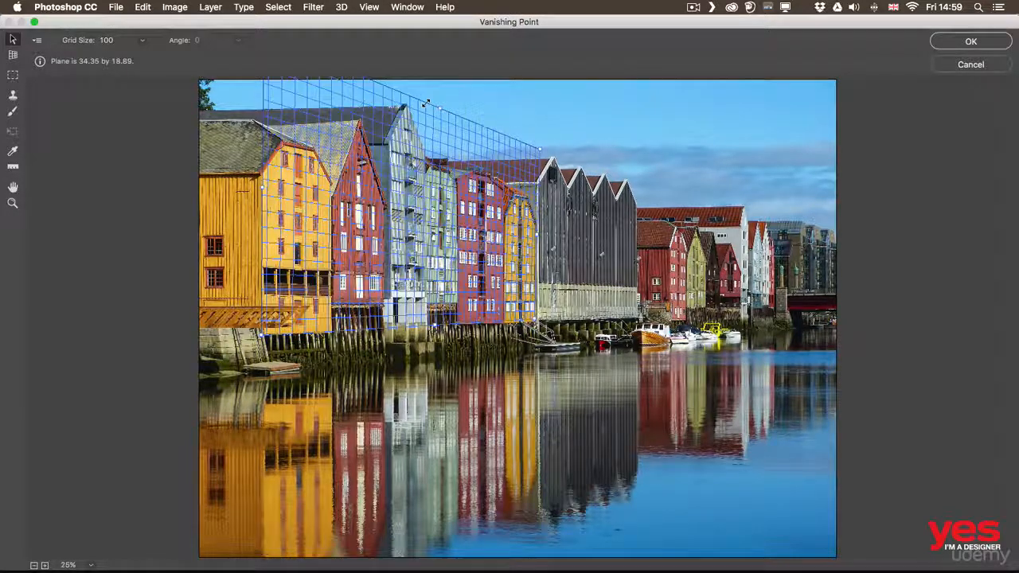
pyautogui.moveTo(538, 235); pyautogui.dragTo(737, 253)
pyautogui.moveTo(642, 195); pyautogui.dragTo(646, 113)
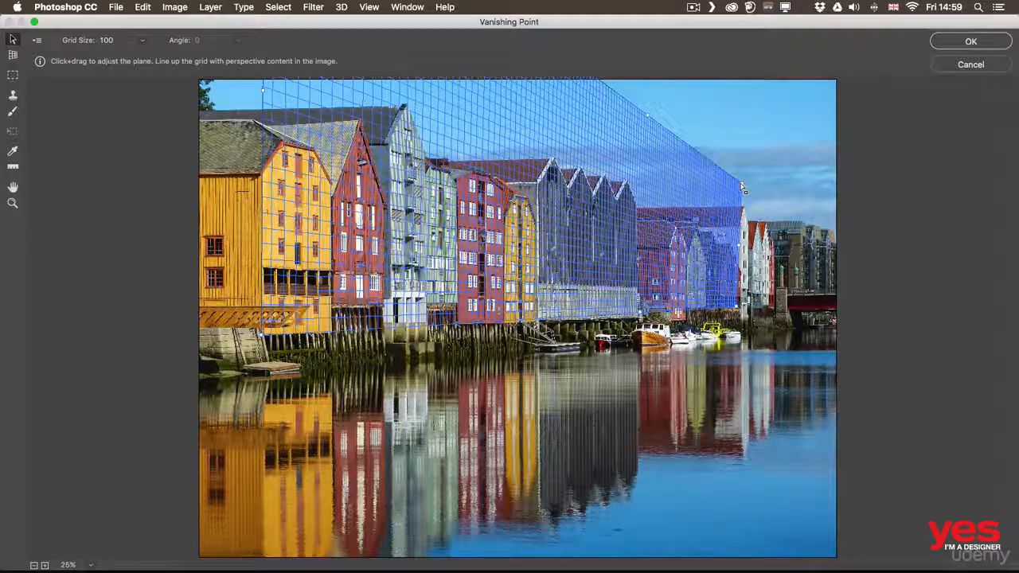
pyautogui.moveTo(739, 312); pyautogui.dragTo(740, 311)
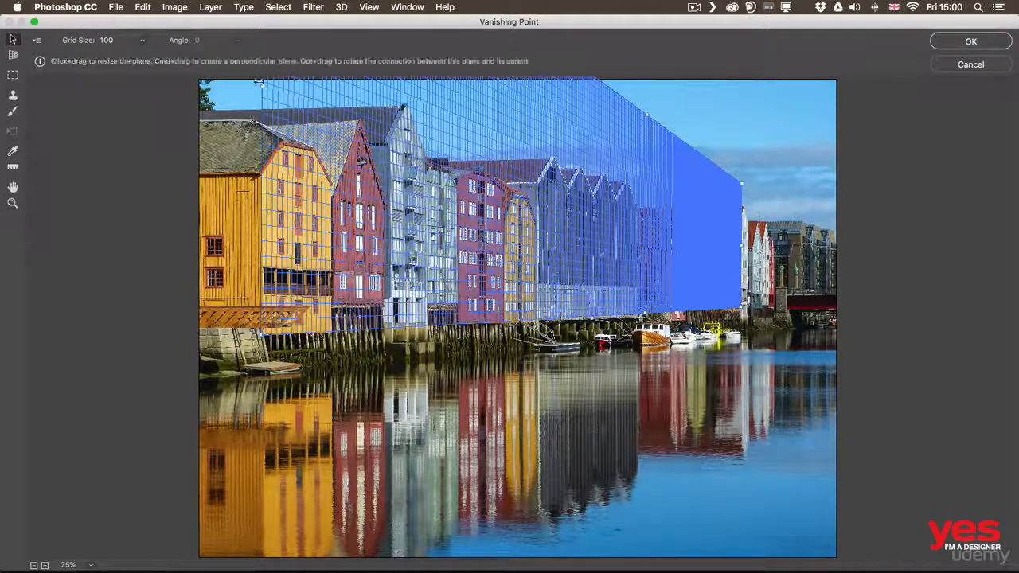
pyautogui.moveTo(259, 84); pyautogui.dragTo(242, 85)
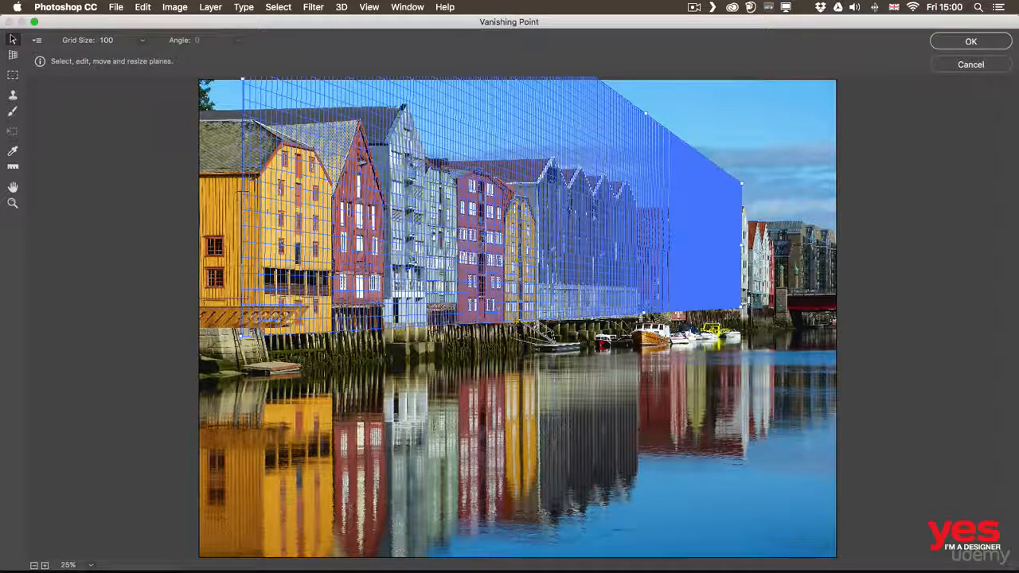
# Stretch the plane down over the water reflections to below the image edge, and raise its upper edge slightly.
pyautogui.moveTo(643, 313); pyautogui.dragTo(642, 553)
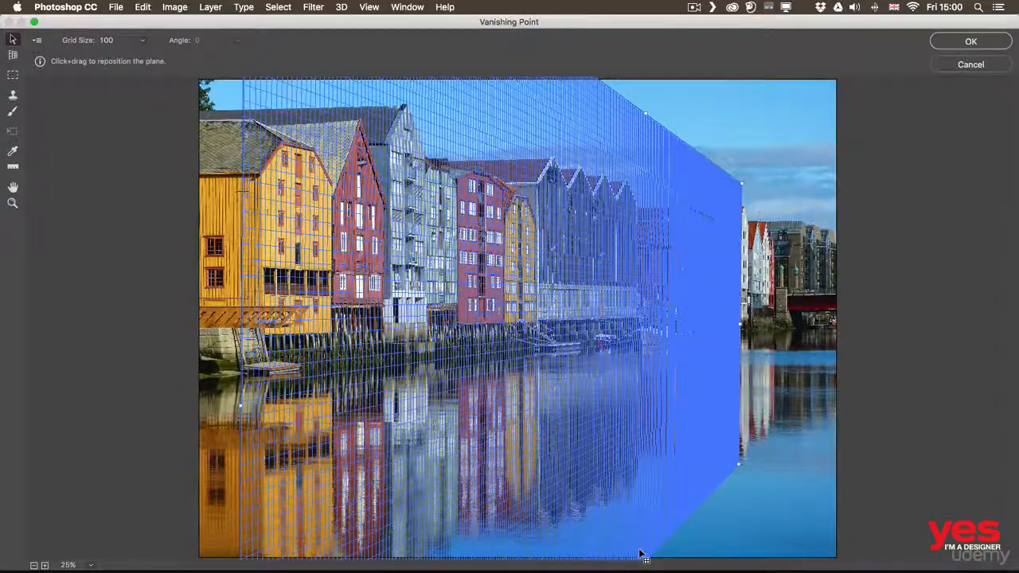
pyautogui.press('super+minus')
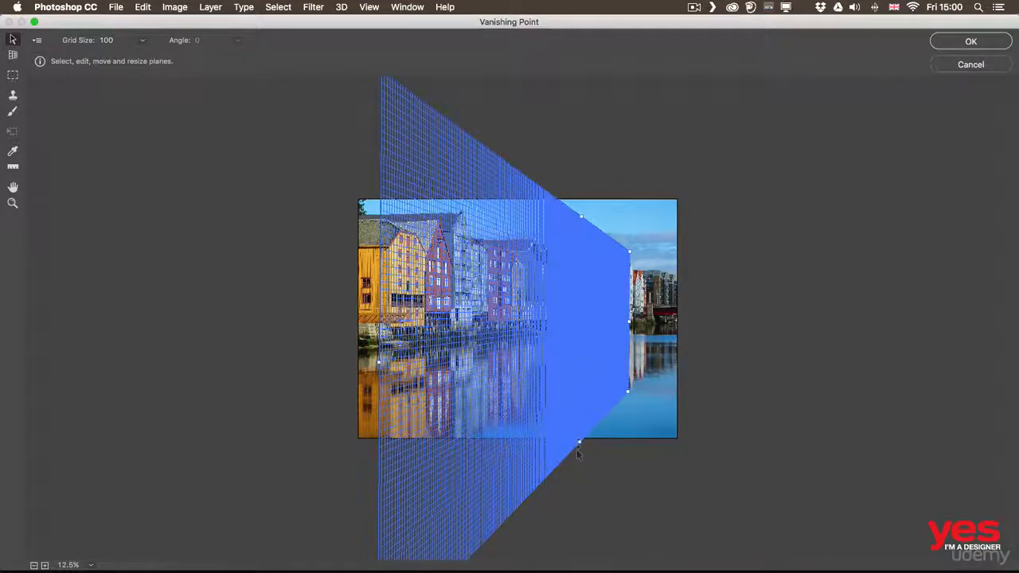
pyautogui.moveTo(580, 441); pyautogui.dragTo(580, 458)
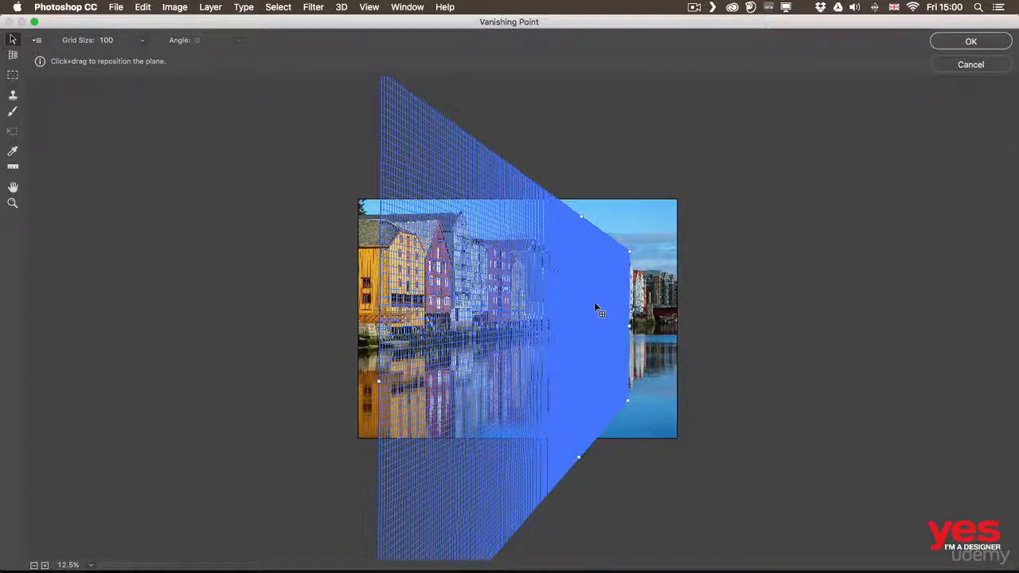
pyautogui.moveTo(582, 216); pyautogui.dragTo(582, 205)
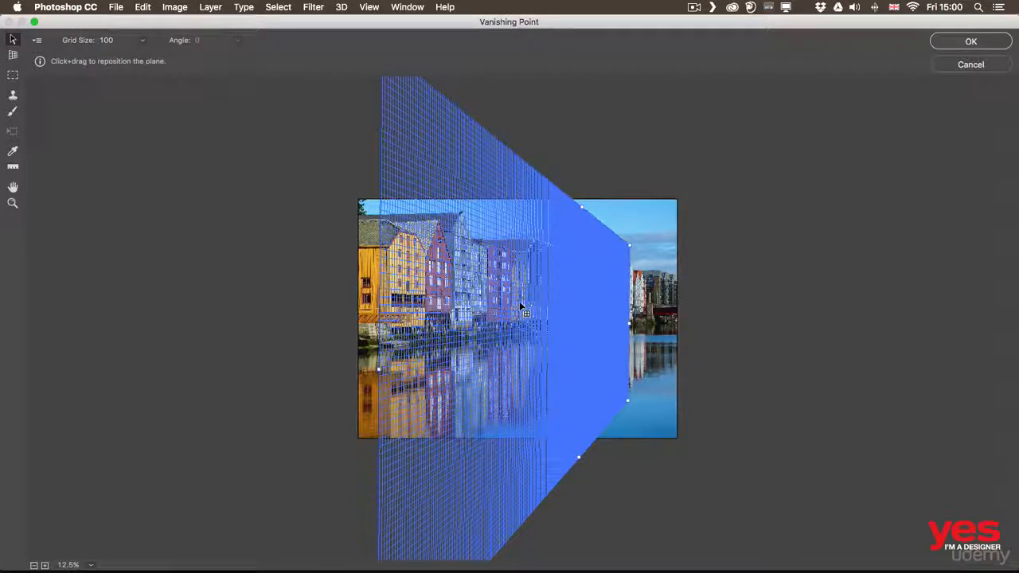
# With the Stamp tool, set the clone source on the edge where the large yellow house meets the red house.
pyautogui.scroll(3, 519, 302)
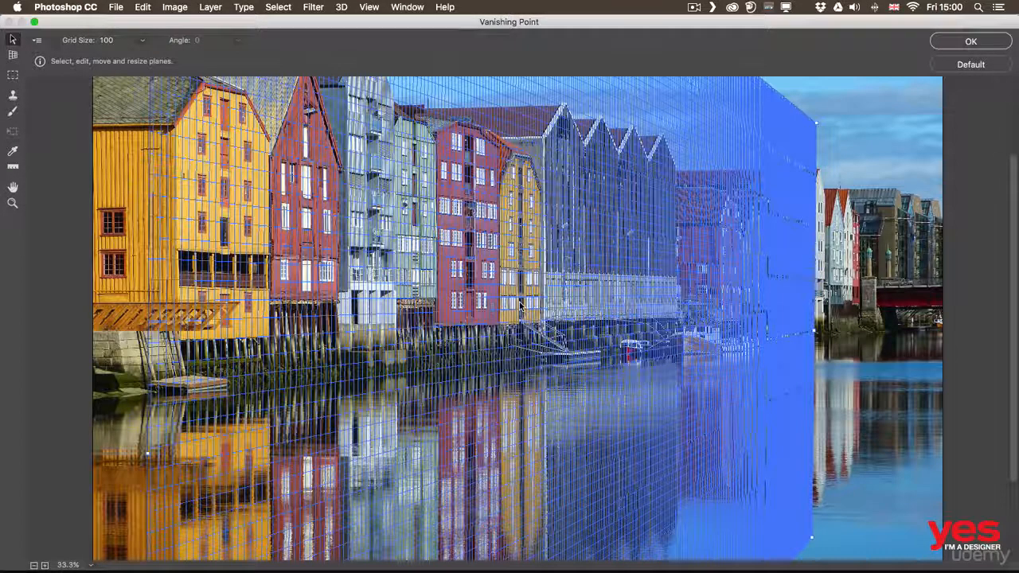
pyautogui.scroll(1, 519, 303)
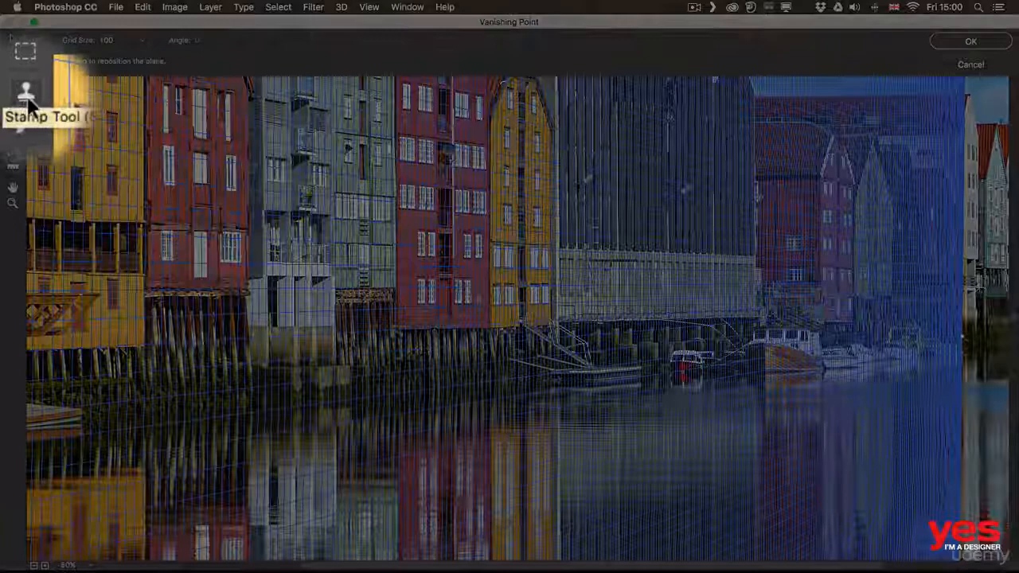
pyautogui.click(12, 95)
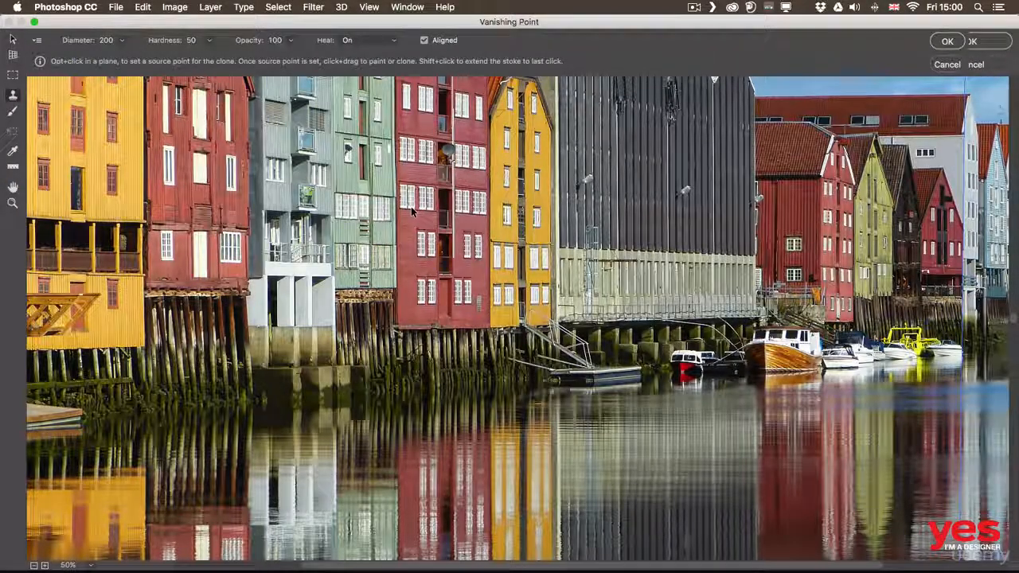
pyautogui.press('space')
pyautogui.moveTo(163, 232); pyautogui.dragTo(309, 379)
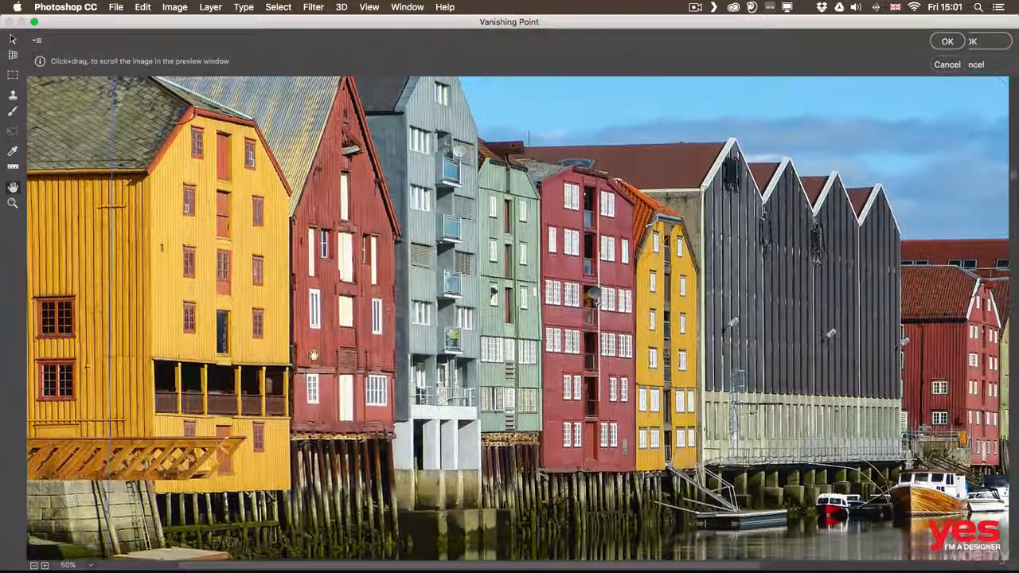
pyautogui.press('space')
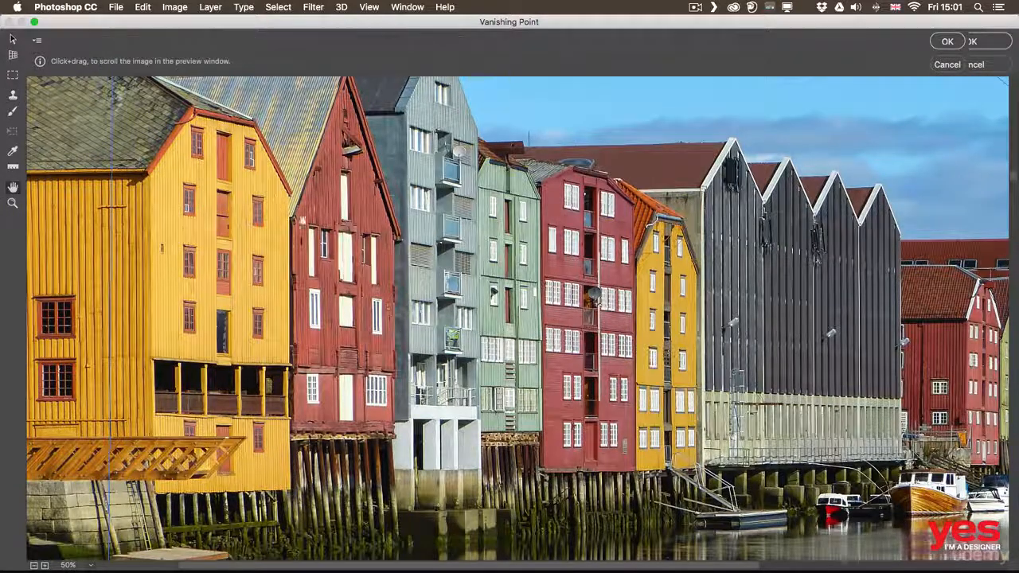
pyautogui.moveTo(302, 221); pyautogui.dragTo(287, 297)
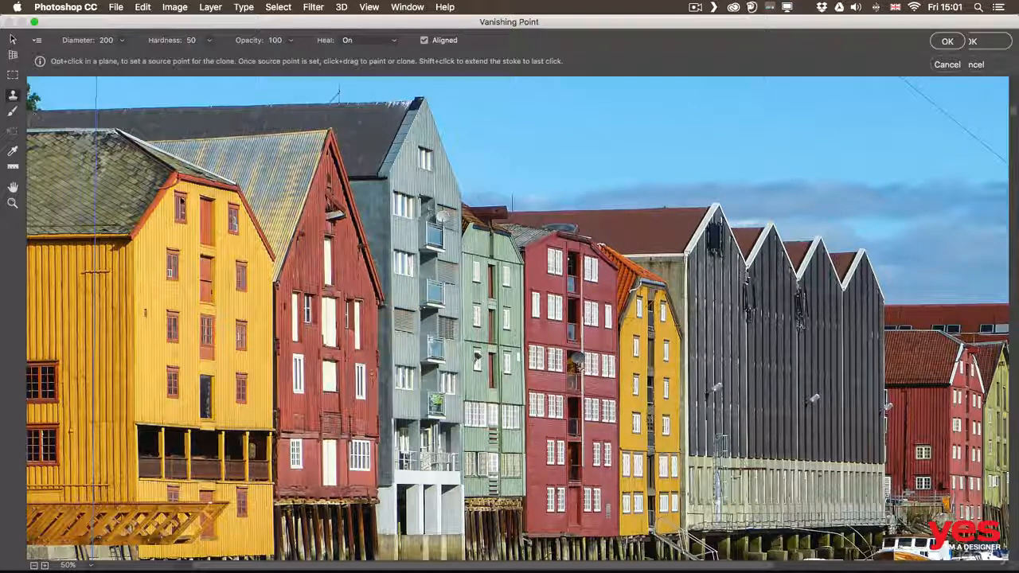
pyautogui.press('alt')
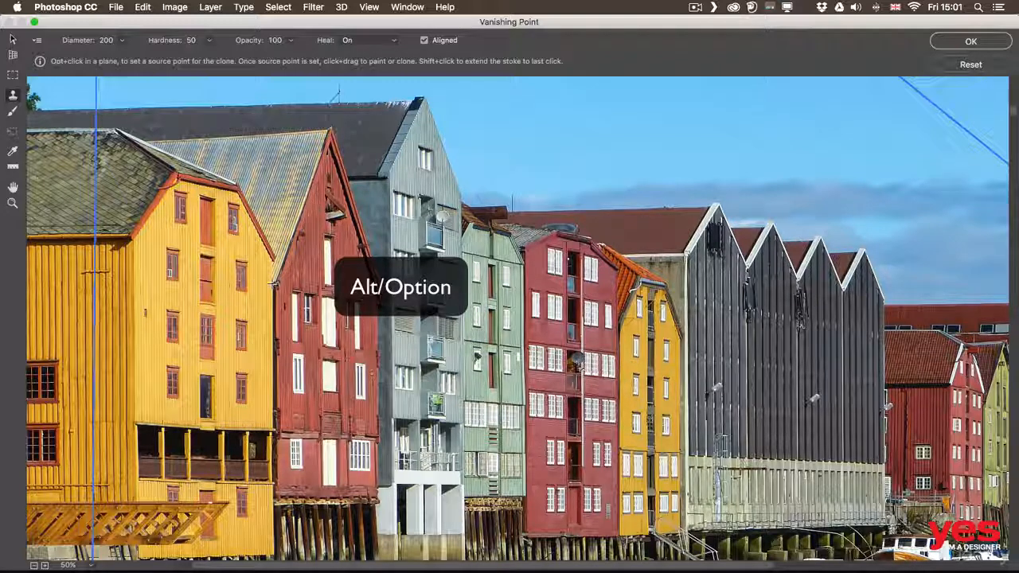
pyautogui.keyDown('alt'); pyautogui.click(273, 287); pyautogui.keyUp('alt')
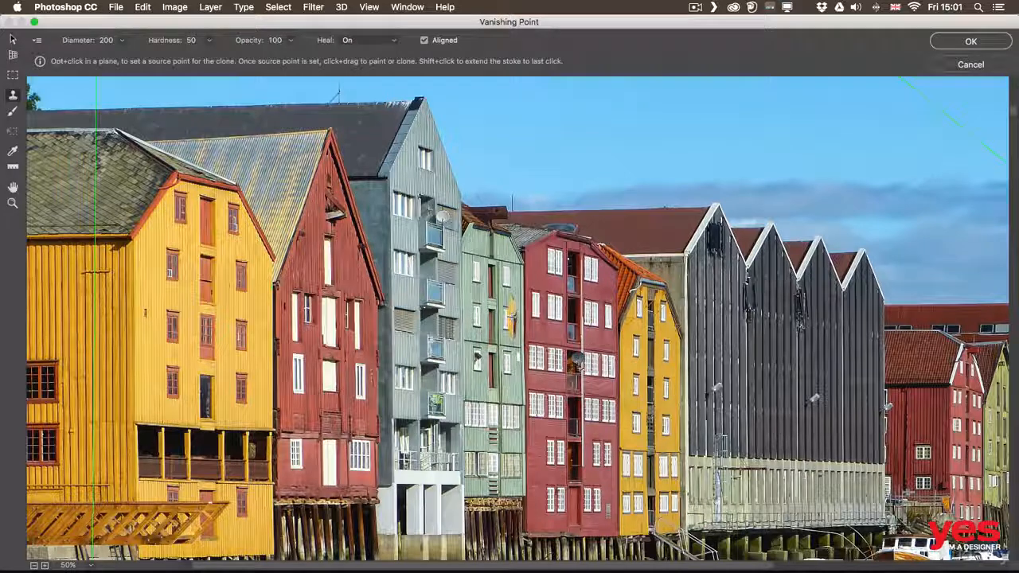
# With Heal set to Off, clone the red house and its stilts over the grey warehouse beside the narrow yellow house.
pyautogui.press('space')
pyautogui.moveTo(591, 331); pyautogui.dragTo(462, 270)
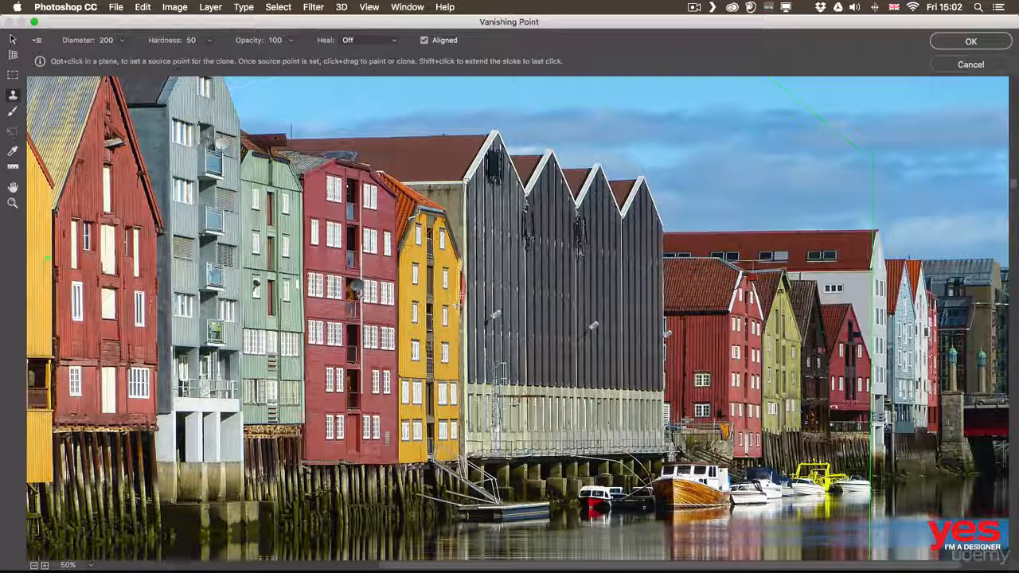
pyautogui.moveTo(463, 318)
pyautogui.mouseDown()
pyautogui.moveTo(473, 277)
pyautogui.moveTo(487, 300)
pyautogui.mouseUp()
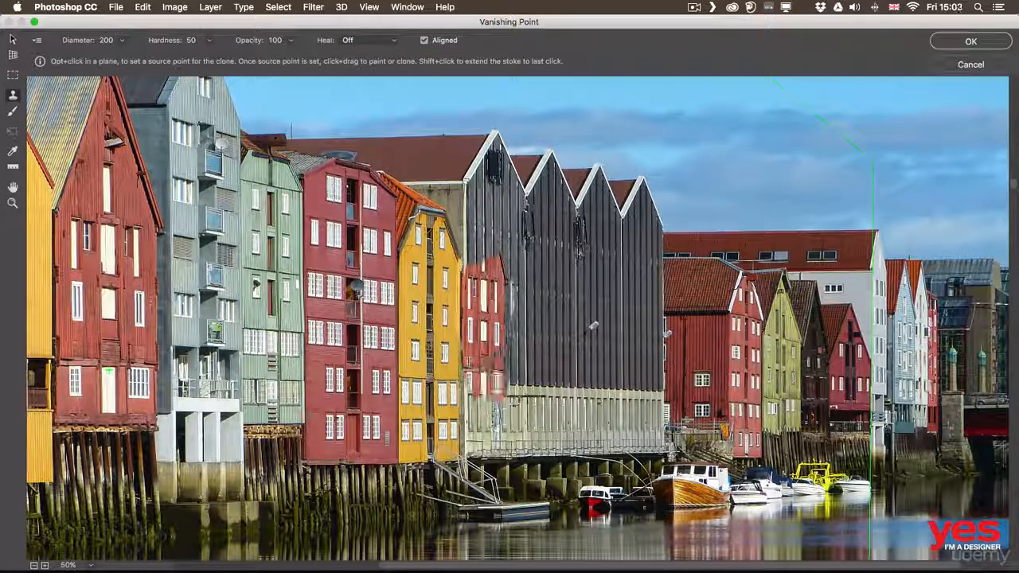
pyautogui.moveTo(482, 374)
pyautogui.mouseDown()
pyautogui.moveTo(481, 450)
pyautogui.moveTo(470, 461)
pyautogui.moveTo(498, 454)
pyautogui.mouseUp()
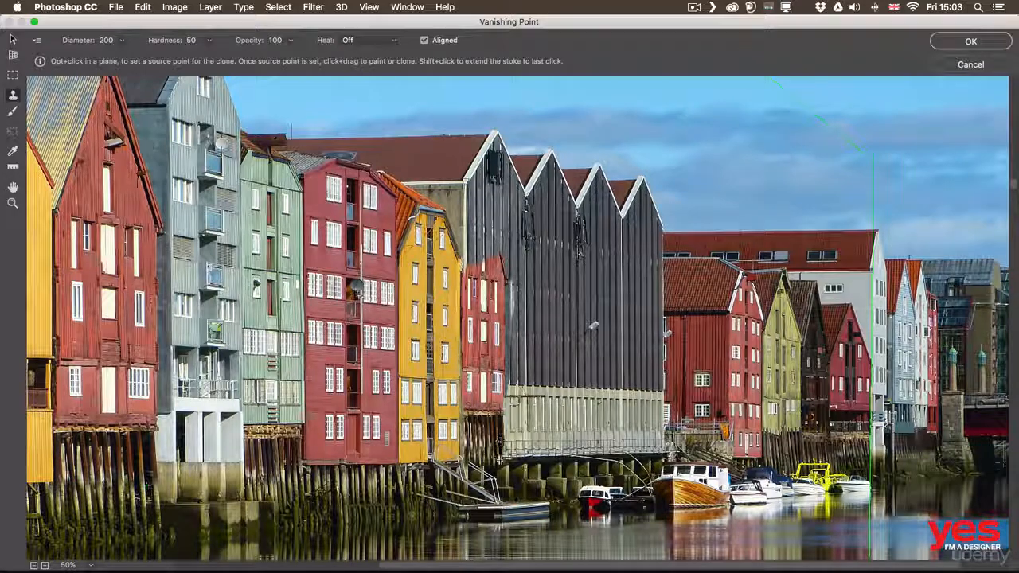
# Enlarge the stamp diameter to 500 and clone the grey, green, red and yellow facades across the rest of the warehouse.
pyautogui.press(']')
pyautogui.press(']')
pyautogui.press(']')
pyautogui.press(']')
pyautogui.press(']')
pyautogui.press(']')
pyautogui.press(']')
pyautogui.press(']')
pyautogui.moveTo(502, 258); pyautogui.dragTo(519, 277)
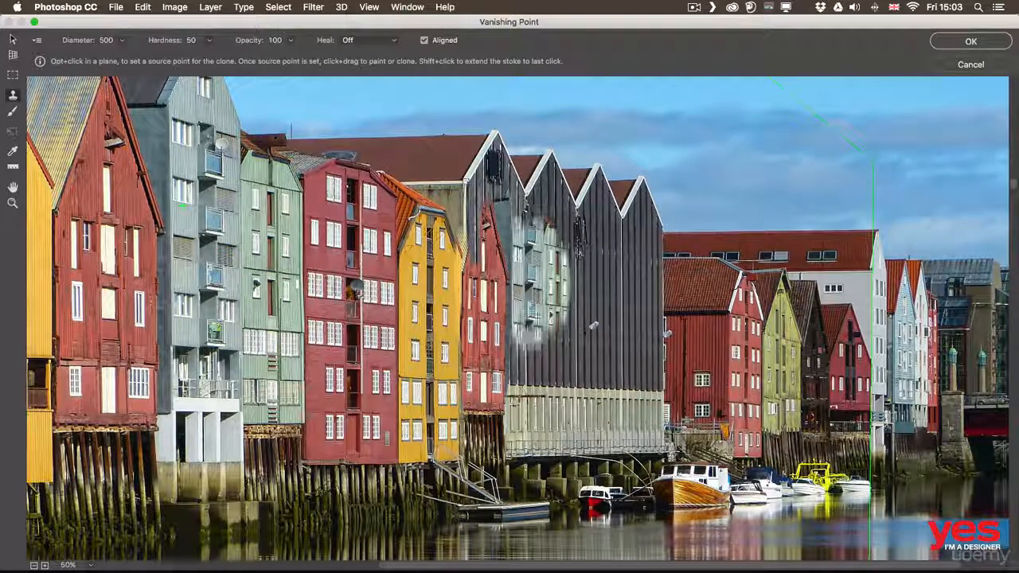
pyautogui.moveTo(550, 335)
pyautogui.mouseDown()
pyautogui.moveTo(558, 358)
pyautogui.moveTo(589, 342)
pyautogui.moveTo(594, 325)
pyautogui.moveTo(612, 328)
pyautogui.moveTo(617, 394)
pyautogui.moveTo(649, 374)
pyautogui.moveTo(652, 398)
pyautogui.moveTo(637, 259)
pyautogui.moveTo(625, 238)
pyautogui.moveTo(570, 243)
pyautogui.moveTo(577, 278)
pyautogui.mouseUp()
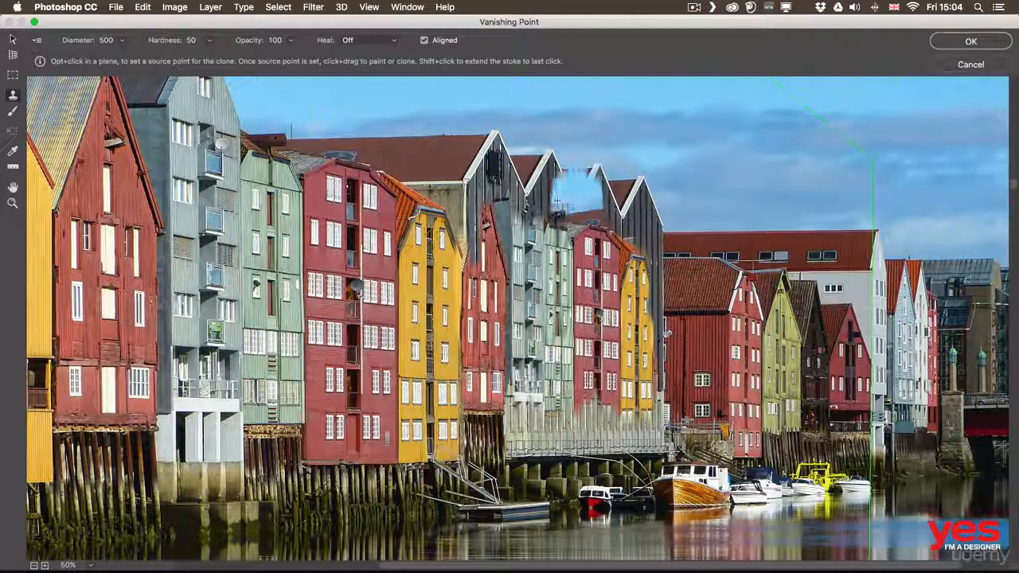
# Clone the matching roofs and sky over the warehouse gables, and the wooden stilts over its concrete base.
pyautogui.moveTo(565, 205)
pyautogui.mouseDown()
pyautogui.moveTo(518, 171)
pyautogui.moveTo(482, 239)
pyautogui.moveTo(477, 302)
pyautogui.mouseUp()
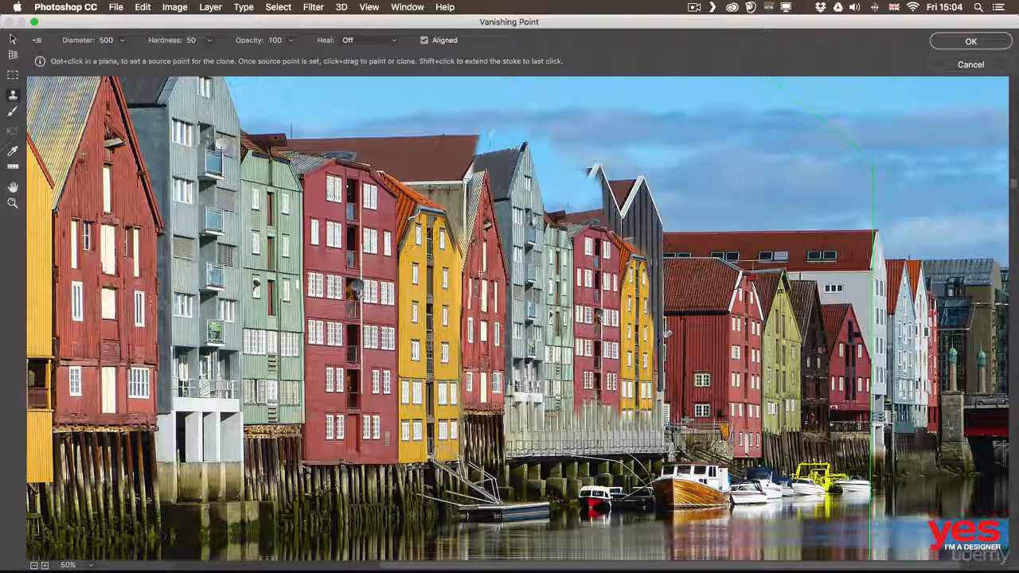
pyautogui.moveTo(489, 135)
pyautogui.mouseDown()
pyautogui.moveTo(456, 148)
pyautogui.moveTo(468, 147)
pyautogui.moveTo(468, 169)
pyautogui.moveTo(481, 144)
pyautogui.moveTo(494, 145)
pyautogui.moveTo(535, 162)
pyautogui.moveTo(544, 179)
pyautogui.moveTo(641, 208)
pyautogui.moveTo(630, 196)
pyautogui.moveTo(653, 226)
pyautogui.mouseUp()
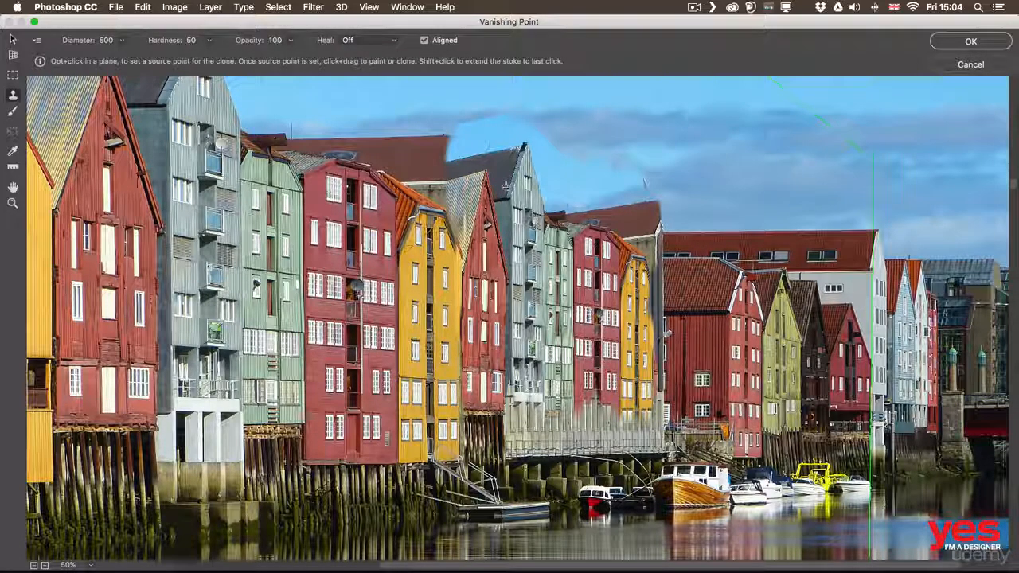
pyautogui.moveTo(504, 185)
pyautogui.mouseDown()
pyautogui.moveTo(431, 159)
pyautogui.moveTo(401, 155)
pyautogui.mouseUp()
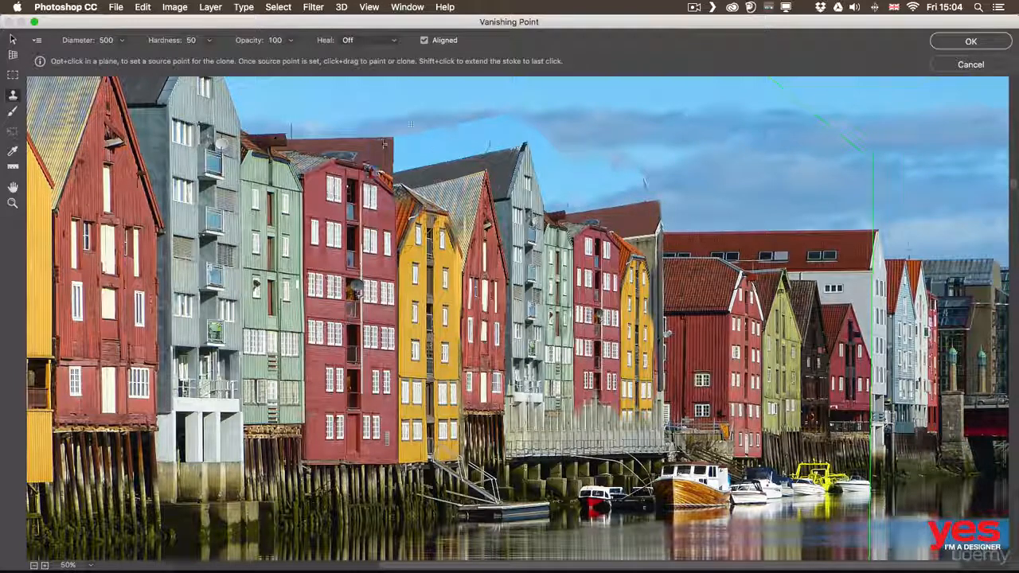
pyautogui.moveTo(570, 426)
pyautogui.mouseDown()
pyautogui.moveTo(534, 430)
pyautogui.moveTo(633, 426)
pyautogui.moveTo(653, 414)
pyautogui.moveTo(665, 438)
pyautogui.mouseUp()
# Resample at the waterline between the yellow and red house reflections and clone the colourful reflections over the warehouse's reflection.
pyautogui.press('h')
pyautogui.moveTo(459, 382); pyautogui.dragTo(458, 88)
pyautogui.press('s')
pyautogui.press('super+minus')
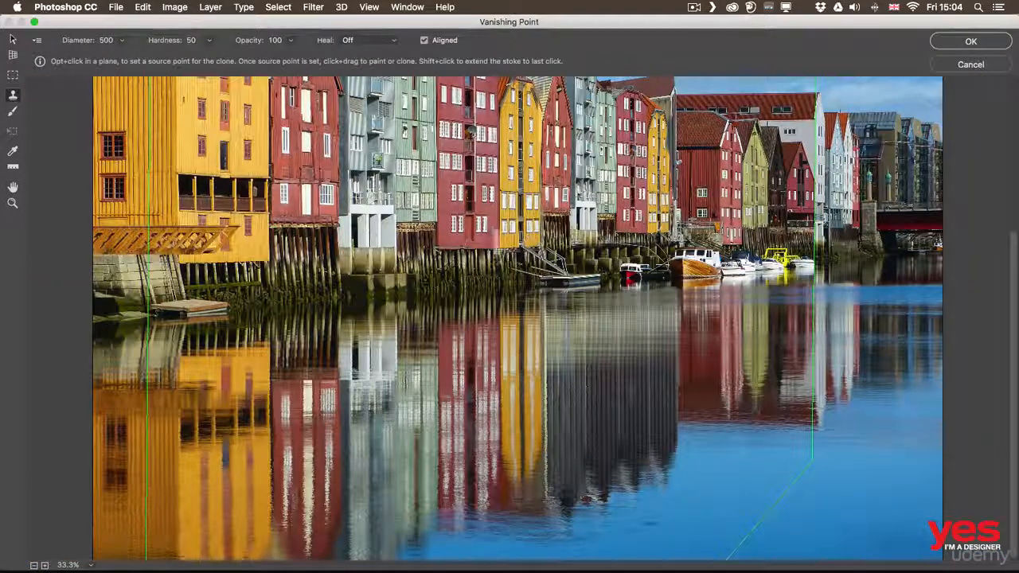
pyautogui.press('h')
pyautogui.moveTo(502, 243); pyautogui.dragTo(502, 297)
pyautogui.press('s')
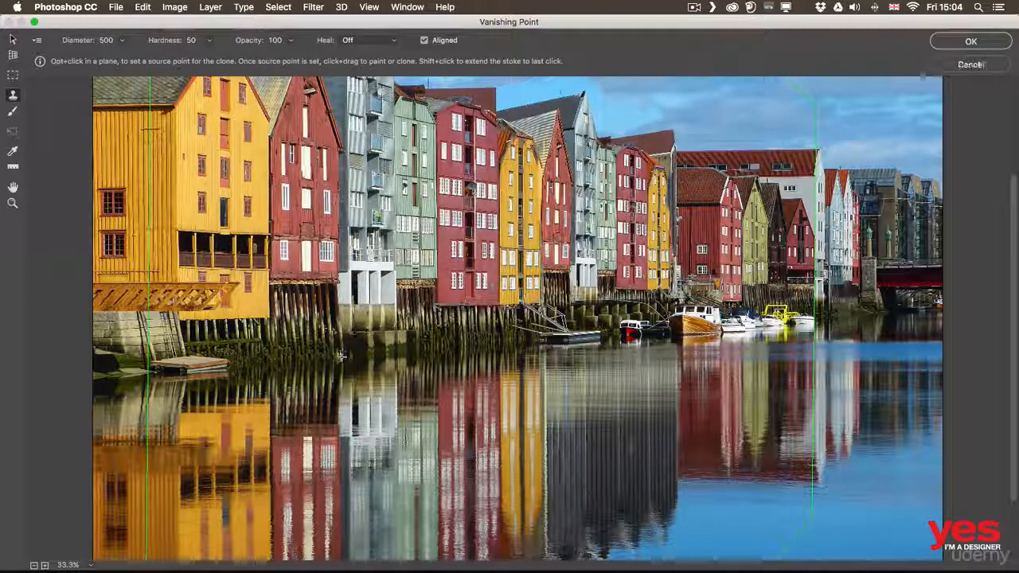
pyautogui.keyDown('alt'); pyautogui.click(339, 351); pyautogui.keyUp('alt')
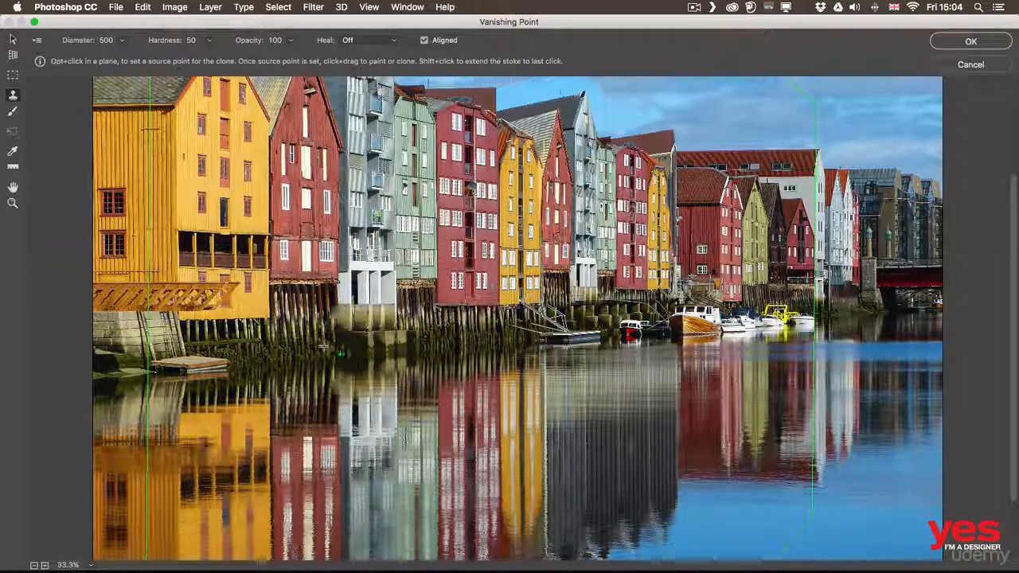
pyautogui.keyDown('alt'); pyautogui.click(273, 369); pyautogui.keyUp('alt')
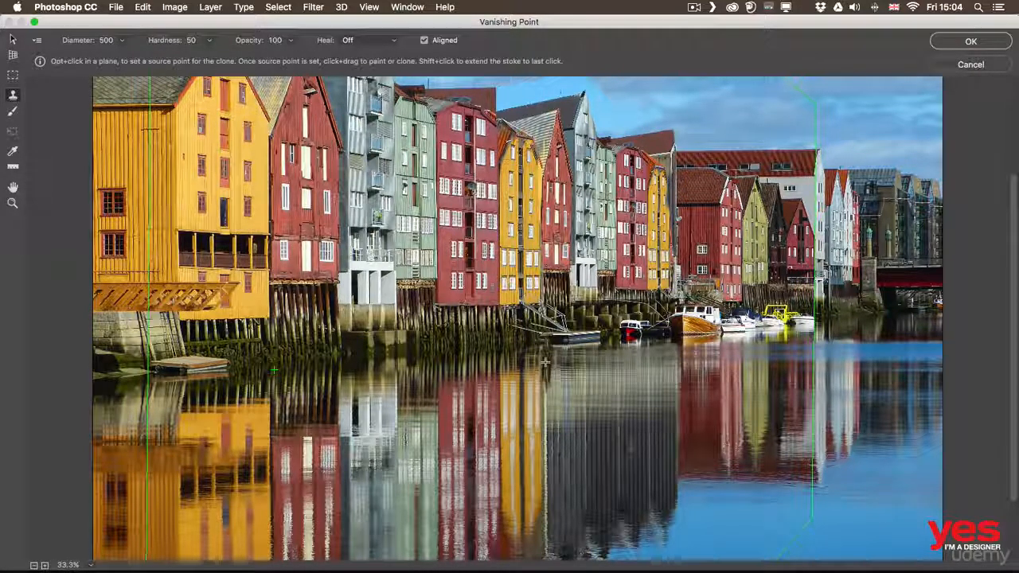
pyautogui.moveTo(545, 362)
pyautogui.mouseDown()
pyautogui.moveTo(548, 383)
pyautogui.moveTo(569, 367)
pyautogui.moveTo(581, 372)
pyautogui.moveTo(553, 438)
pyautogui.moveTo(570, 451)
pyautogui.moveTo(574, 478)
pyautogui.moveTo(559, 510)
pyautogui.moveTo(569, 532)
pyautogui.moveTo(568, 514)
pyautogui.moveTo(596, 477)
pyautogui.moveTo(625, 486)
pyautogui.moveTo(641, 454)
pyautogui.moveTo(637, 430)
pyautogui.moveTo(661, 414)
pyautogui.moveTo(593, 430)
pyautogui.moveTo(622, 398)
pyautogui.moveTo(646, 390)
pyautogui.moveTo(605, 374)
pyautogui.moveTo(666, 382)
pyautogui.moveTo(673, 462)
pyautogui.moveTo(661, 530)
pyautogui.moveTo(691, 398)
pyautogui.moveTo(663, 360)
pyautogui.mouseUp()
pyautogui.press('space')
pyautogui.moveTo(671, 445); pyautogui.dragTo(671, 415)
pyautogui.press('super+minus')
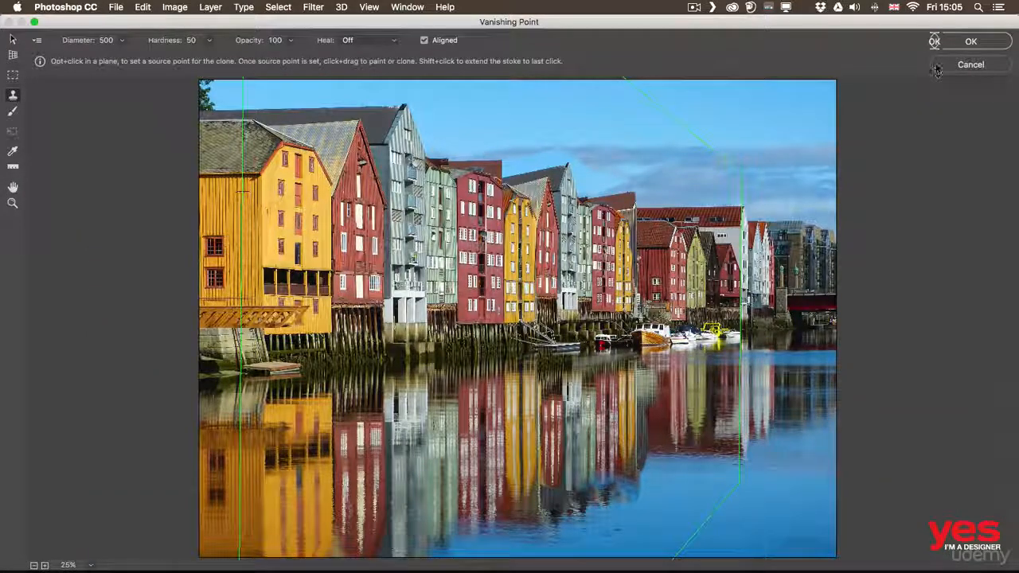
# Apply the Vanishing Point edits and compare before and after by toggling the retouched layer's visibility, leaving it visible.
pyautogui.click(981, 41)
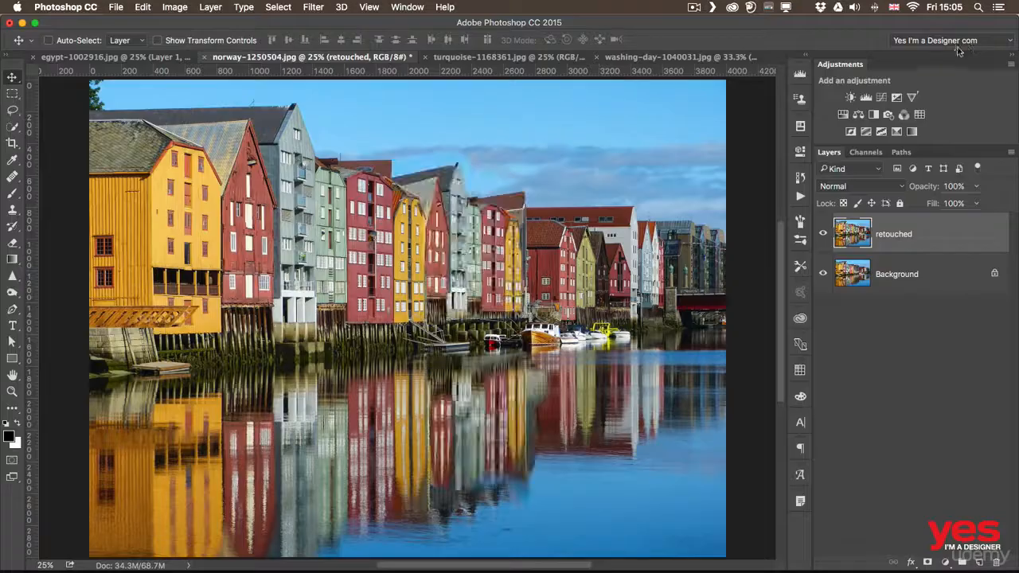
pyautogui.click(822, 234)
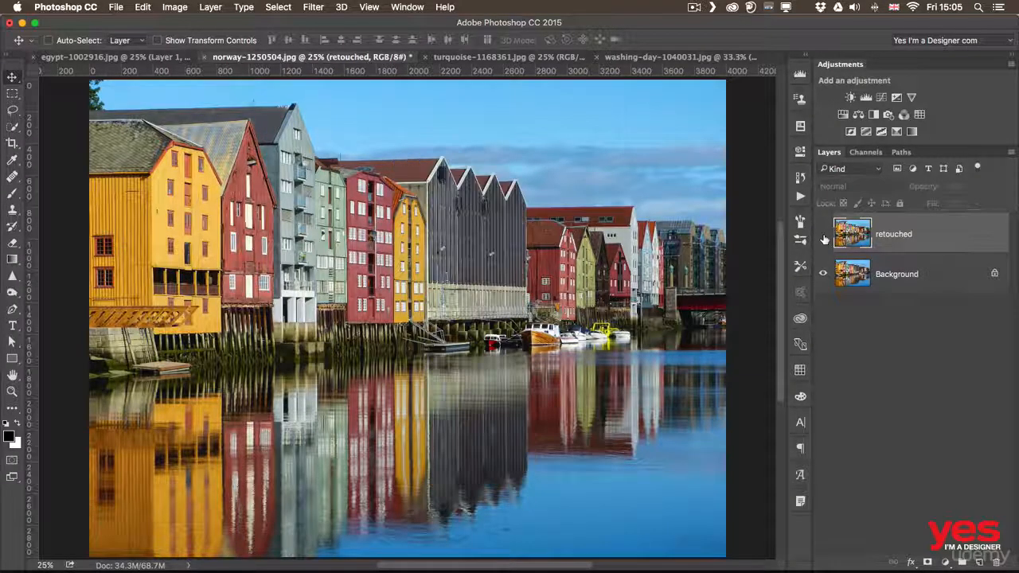
pyautogui.click(823, 235)
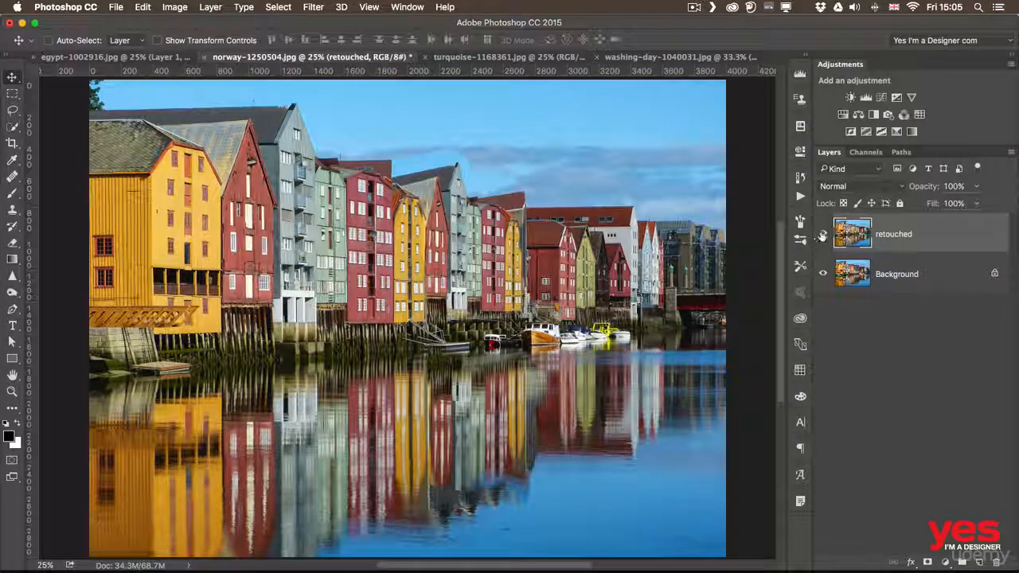
pyautogui.click(823, 234)
pyautogui.click(823, 234)
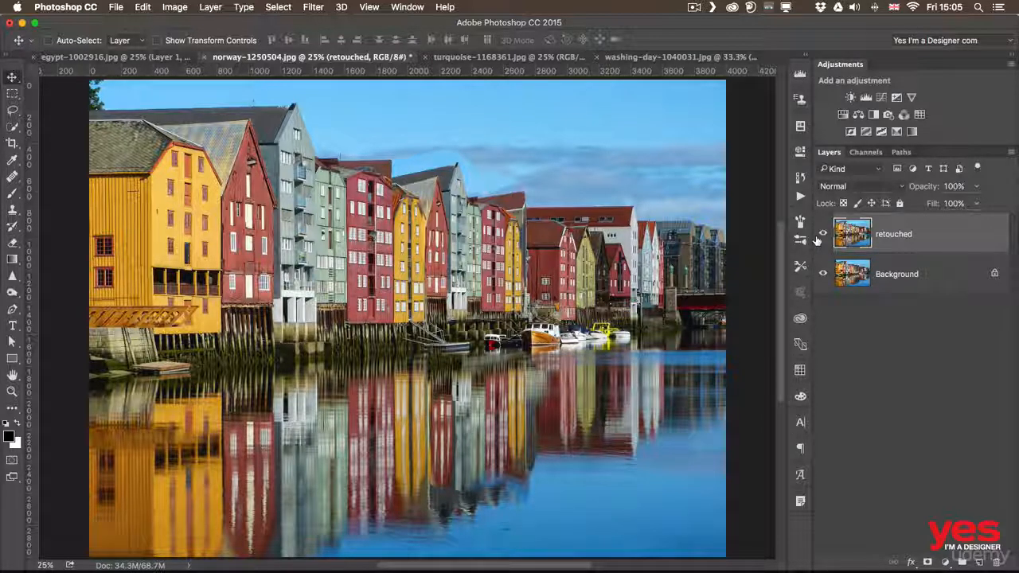
# Switch to the Healing Brush tool with the retouched layer selected.
pyautogui.press('j')
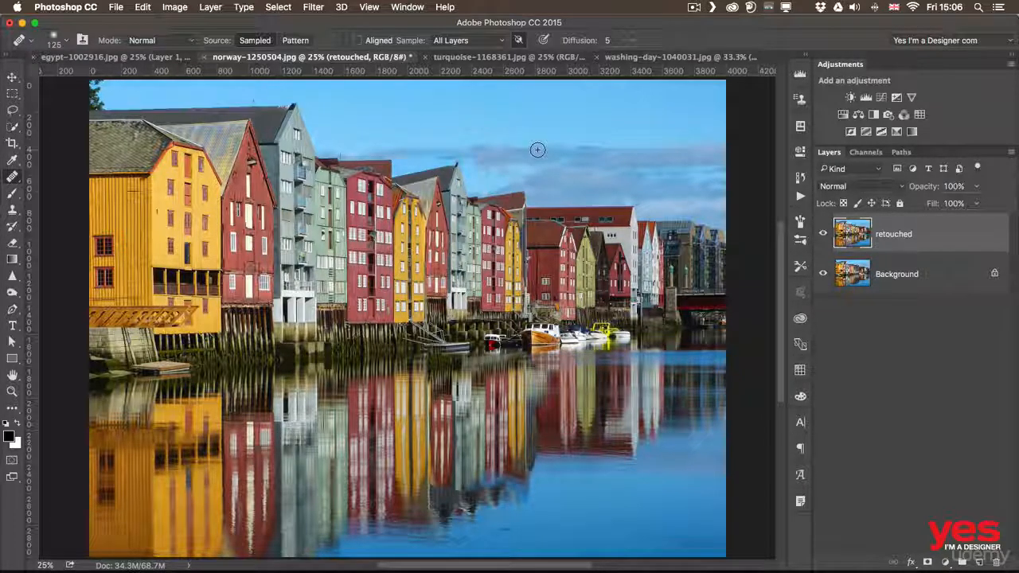